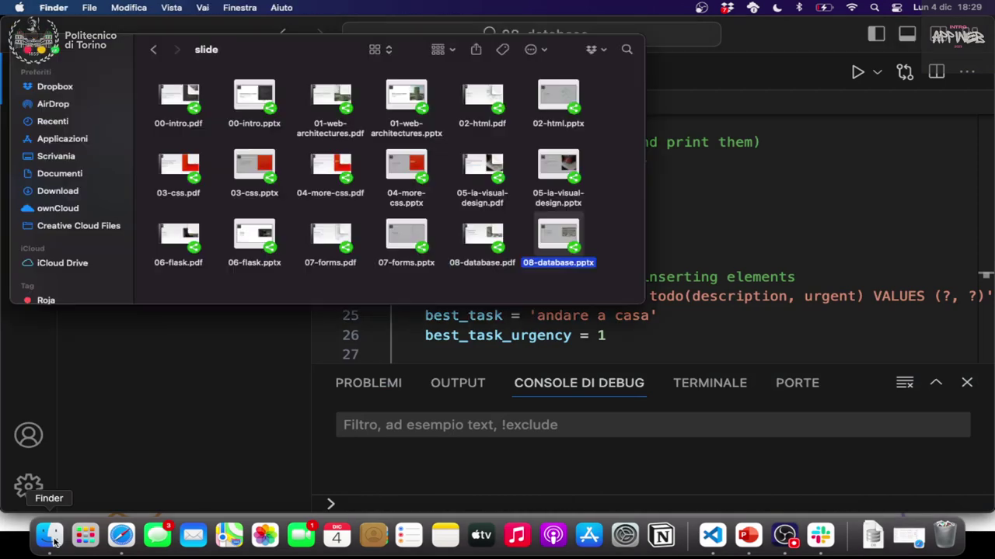
Open the Applicazioni folder in Finder and locate DB Browser for SQLite.
{"action": "scroll", "coordinate": [73, 226], "scroll_direction": "down", "scroll_amount": 2}
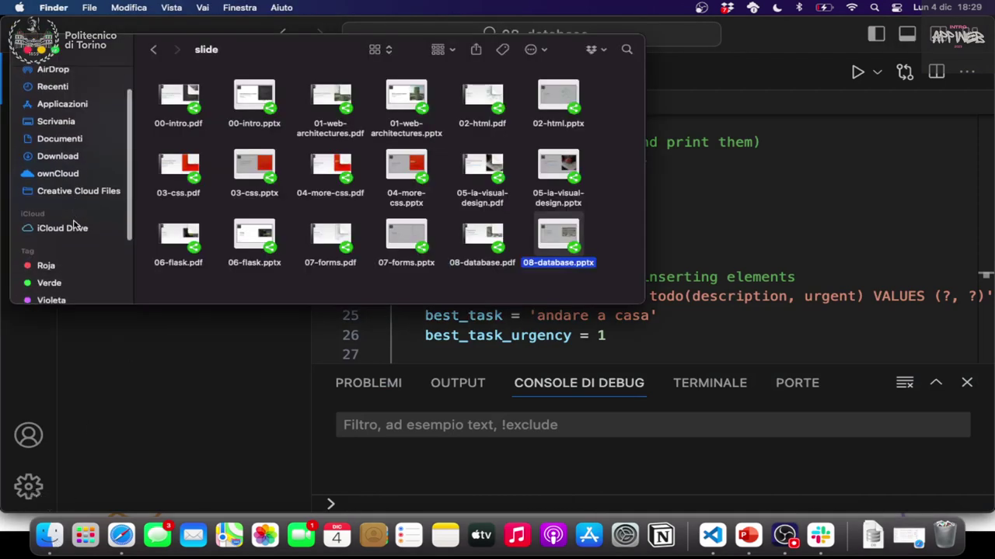
{"action": "scroll", "coordinate": [73, 218], "scroll_direction": "up", "scroll_amount": 2}
{"action": "left_click", "coordinate": [66, 140]}
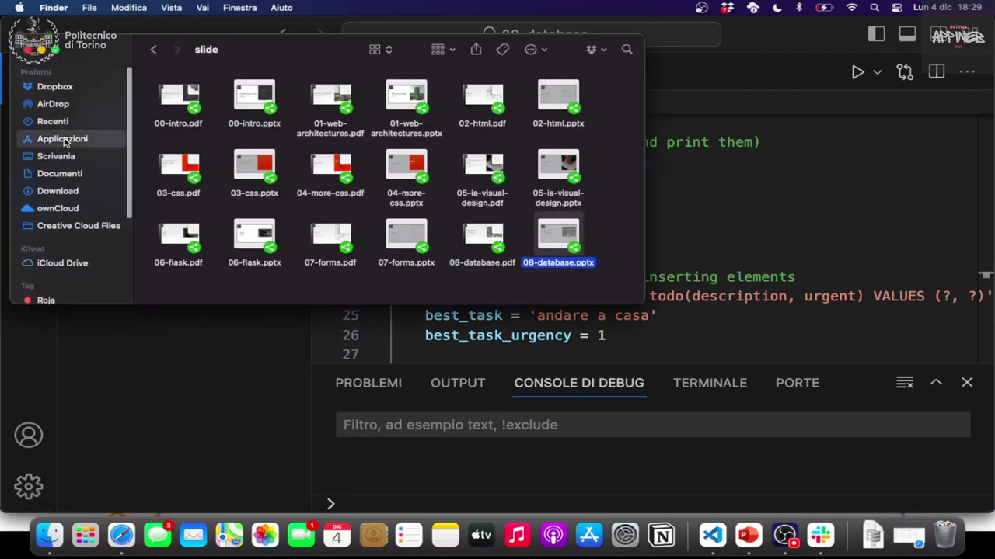
{"action": "scroll", "coordinate": [272, 195], "scroll_direction": "down", "scroll_amount": 1}
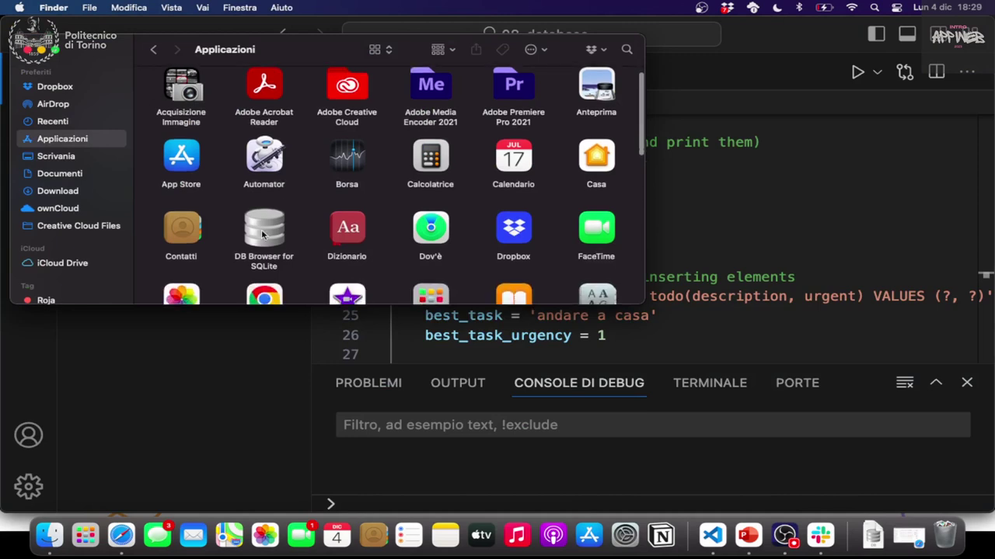
{"action": "scroll", "coordinate": [262, 234], "scroll_direction": "down", "scroll_amount": 1}
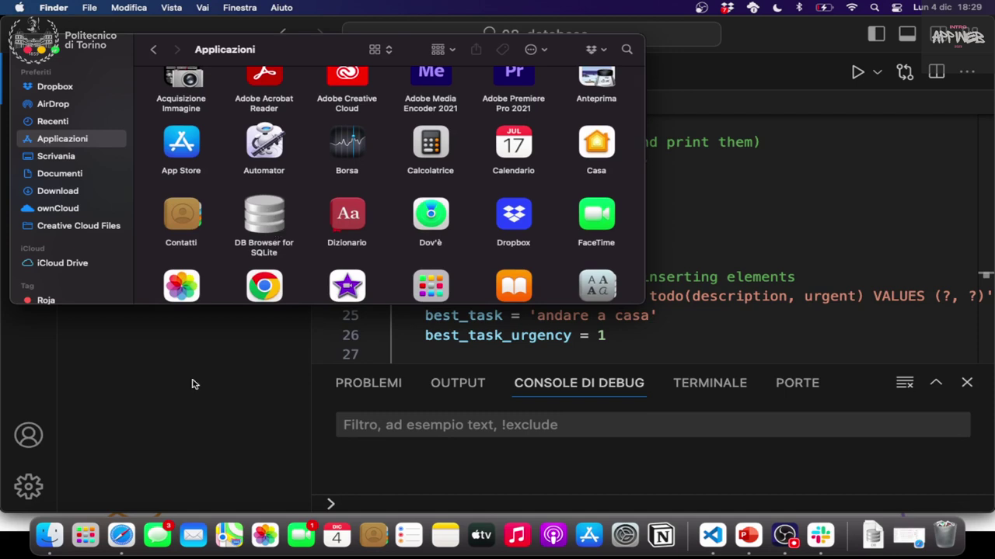
Switch to Safari and search the web for "sqlite browser" in a new tab.
{"action": "left_click", "coordinate": [121, 536]}
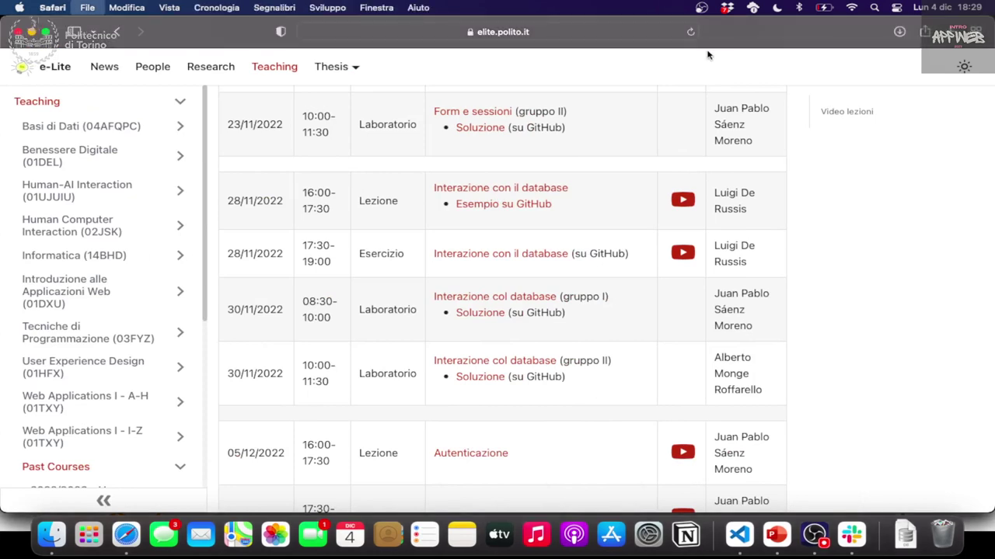
{"action": "key", "text": "super+t"}
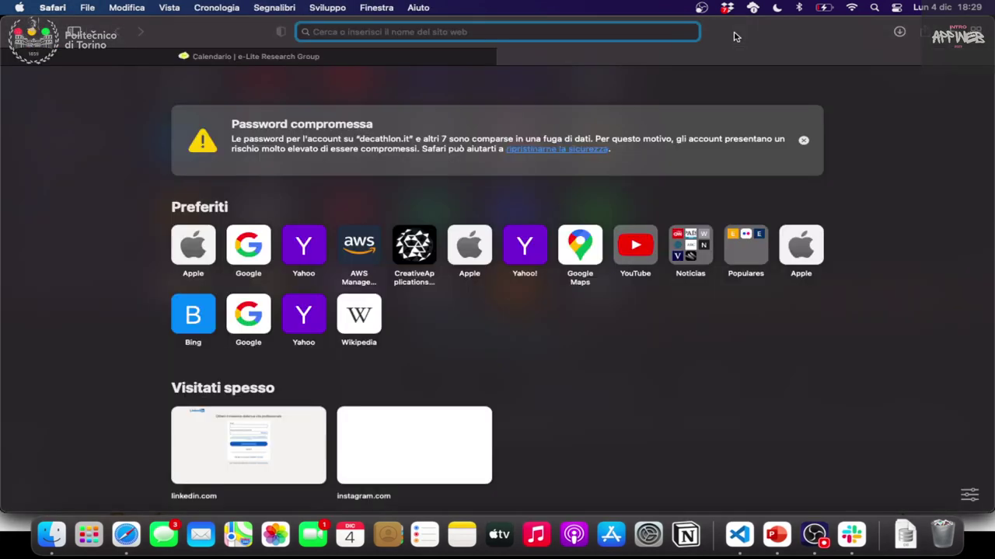
{"action": "type", "text": "sql"}
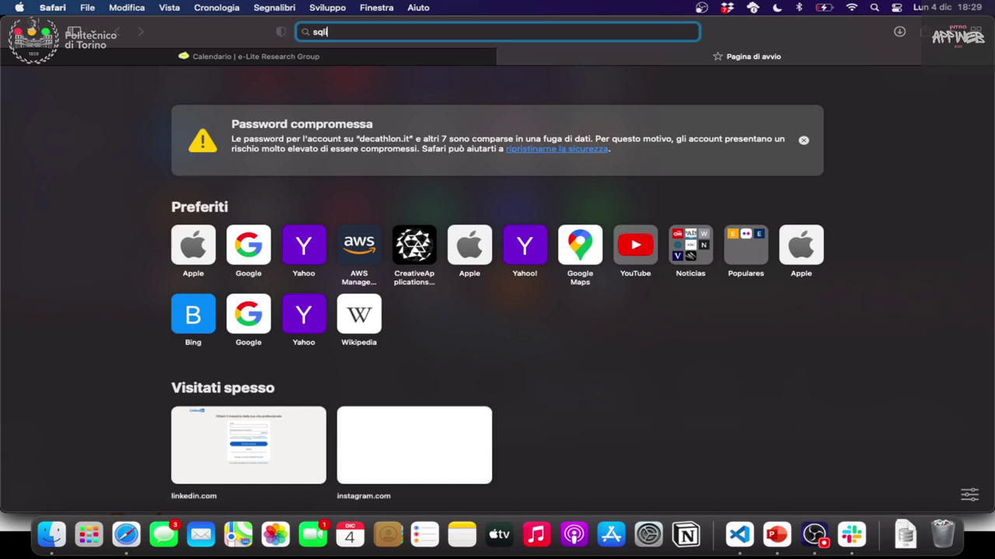
{"action": "type", "text": "ite br"}
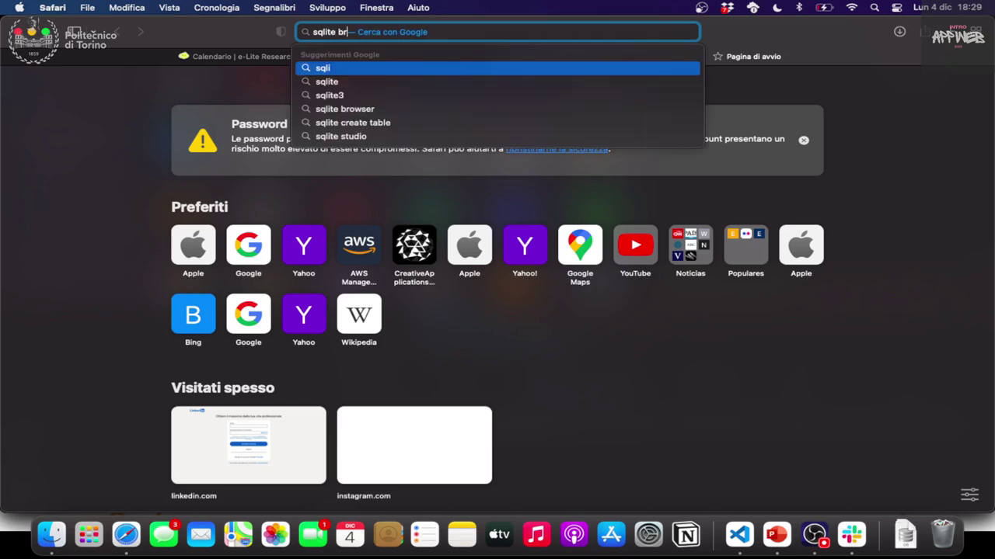
{"action": "type", "text": "owser"}
{"action": "key", "text": "Escape"}
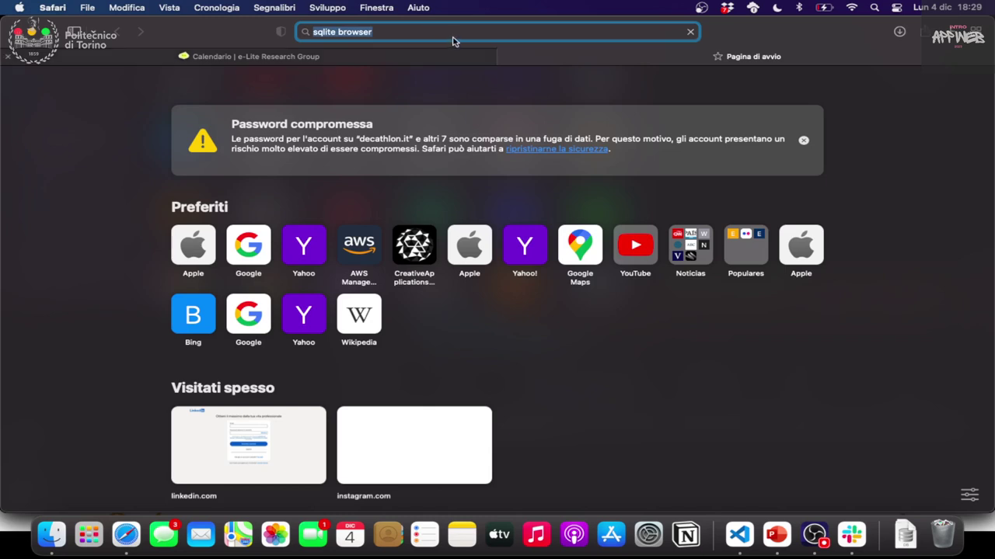
{"action": "key", "text": "Return"}
{"action": "left_click", "coordinate": [434, 56]}
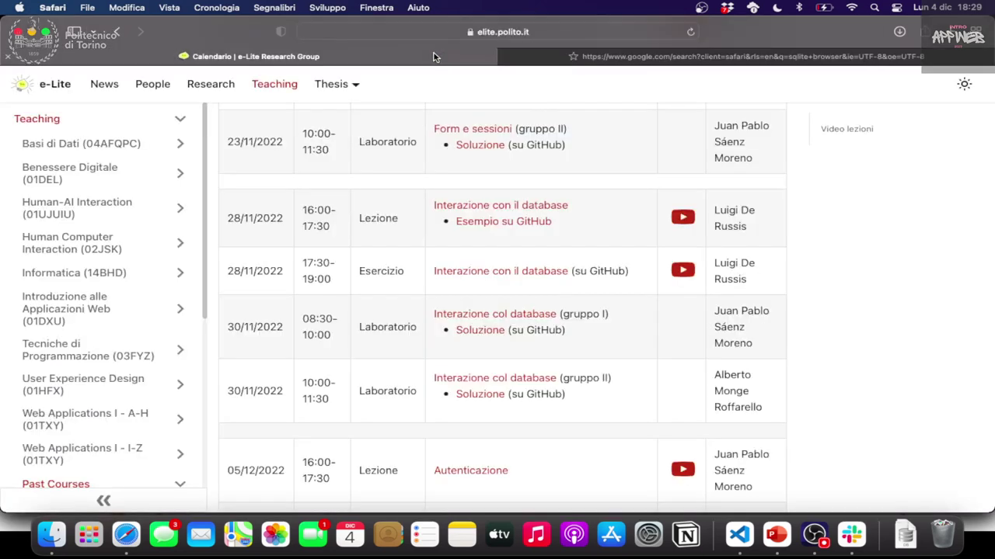
{"action": "left_click", "coordinate": [586, 59]}
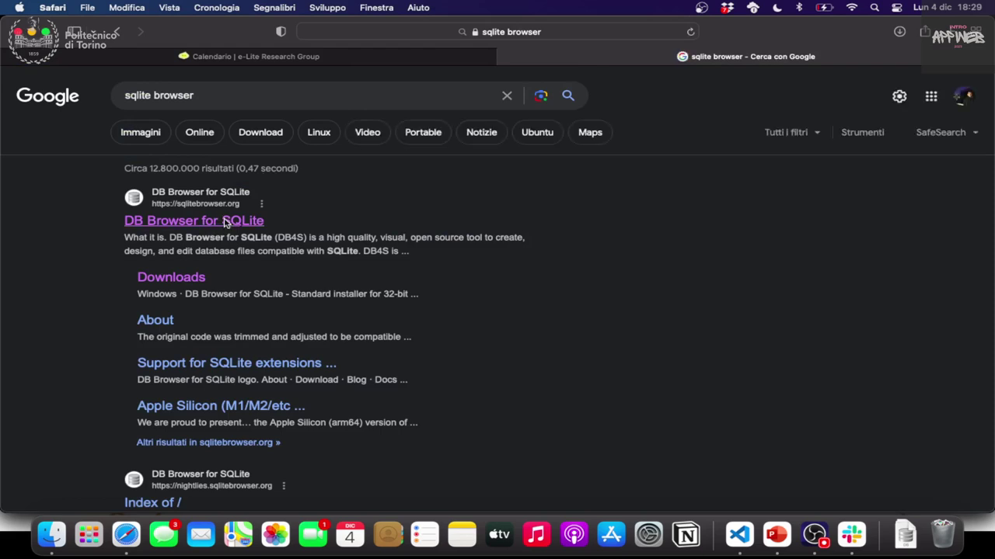
Open the official DB Browser for SQLite website from the results and look over its home page.
{"action": "left_click", "coordinate": [224, 223]}
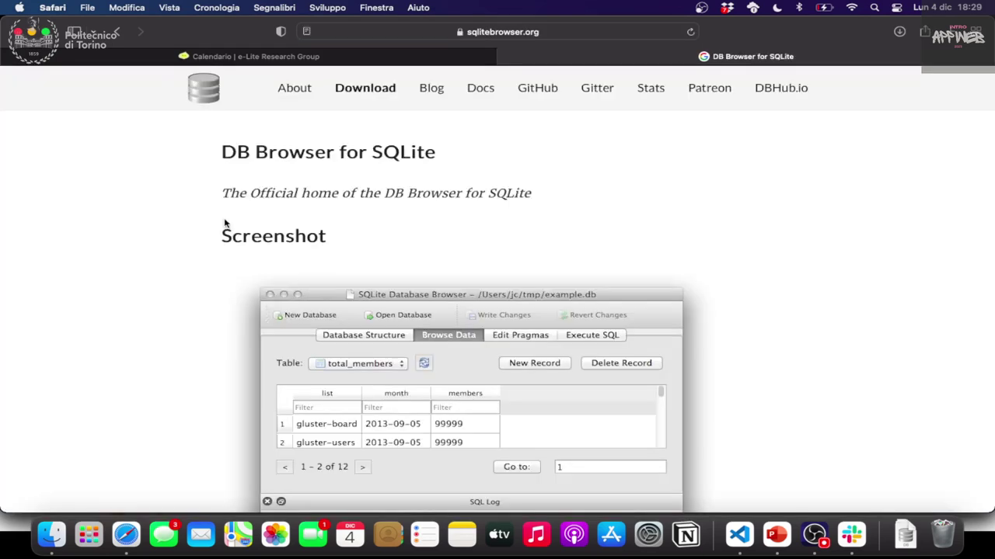
{"action": "scroll", "coordinate": [216, 261], "scroll_direction": "down", "scroll_amount": 1}
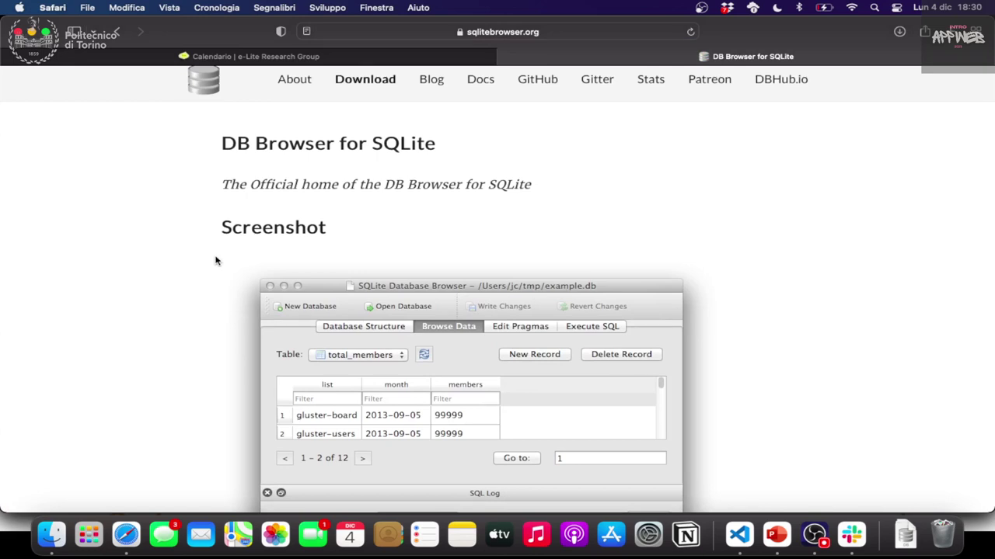
{"action": "scroll", "coordinate": [216, 261], "scroll_direction": "down", "scroll_amount": 3}
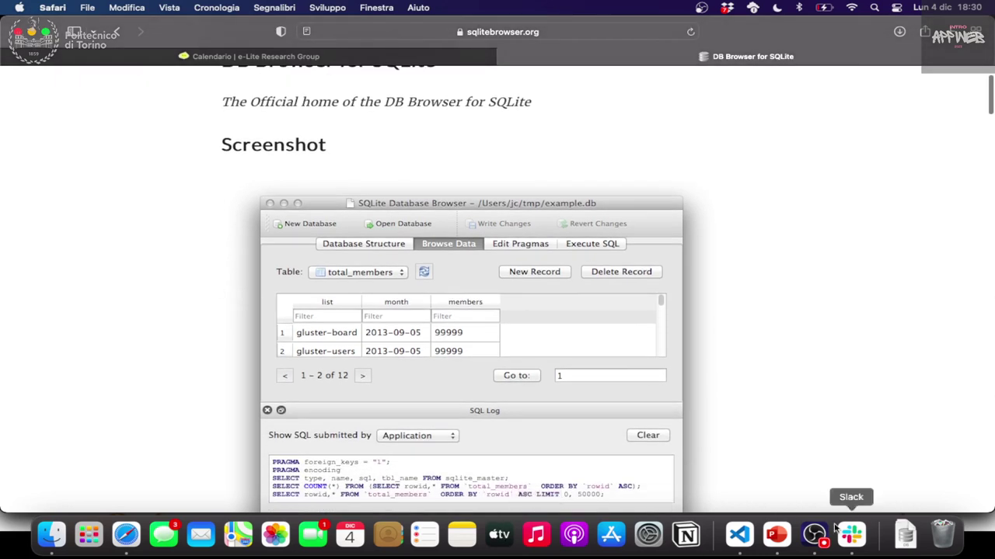
Return to the Applicazioni folder in Finder, launch DB Browser for SQLite, and close the Finder window.
{"action": "left_click", "coordinate": [51, 533]}
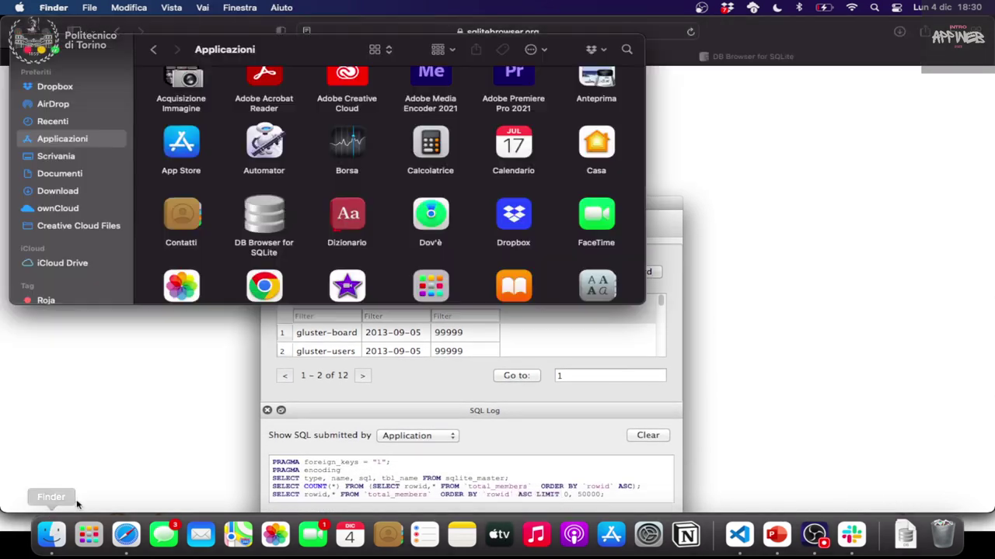
{"action": "double_click", "coordinate": [258, 219]}
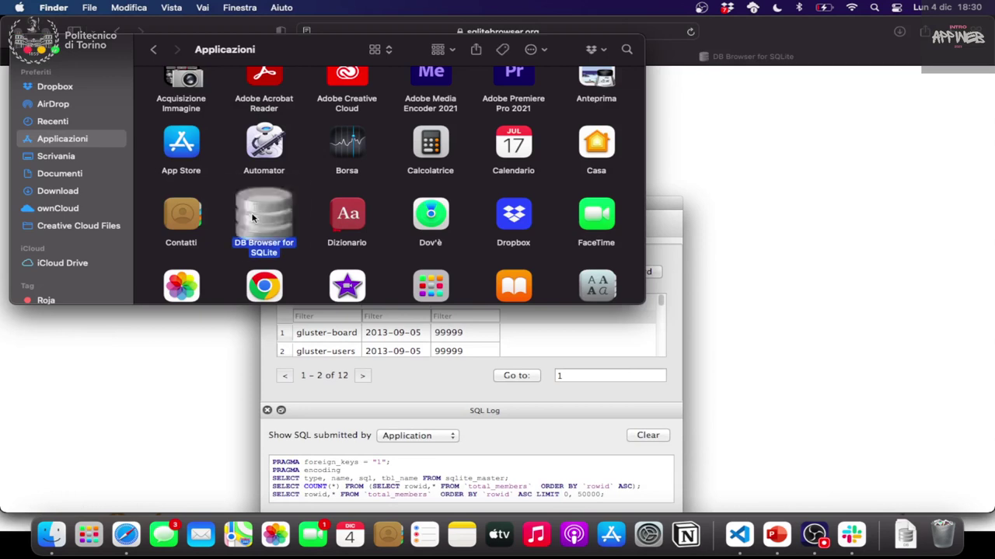
{"action": "left_click", "coordinate": [27, 51]}
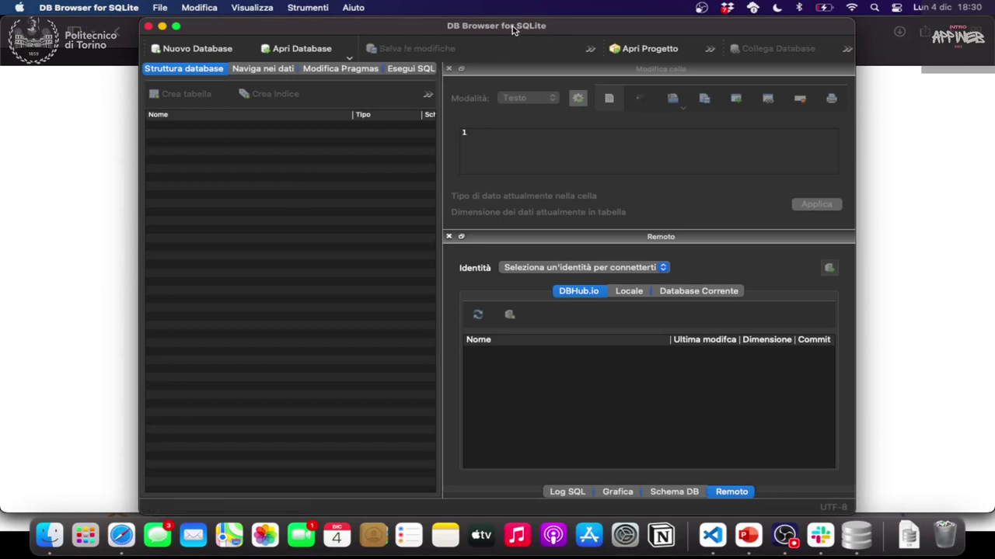
Start a new database and set its save location to the materiale/esercizi/08-database folder on the Desktop.
{"action": "left_click", "coordinate": [211, 51]}
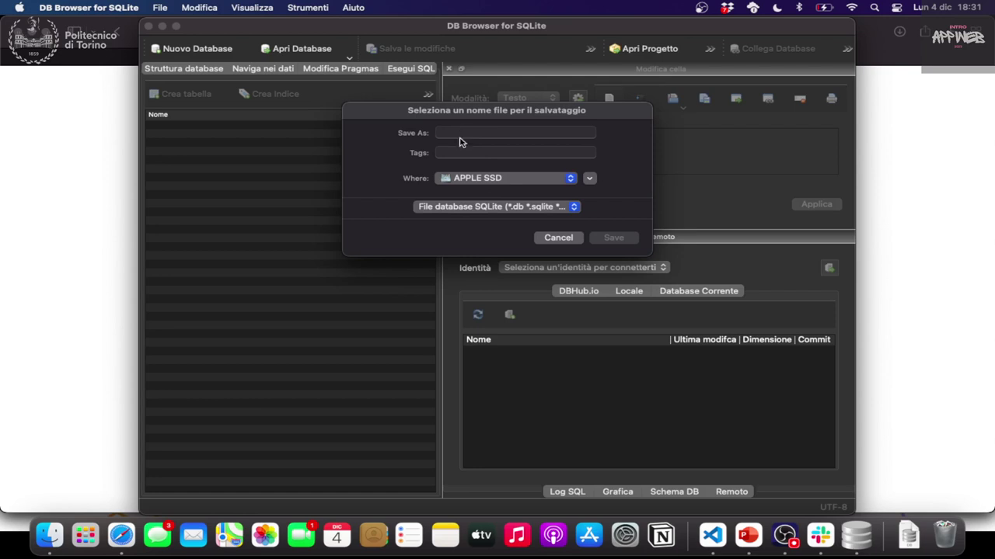
{"action": "left_click", "coordinate": [565, 179]}
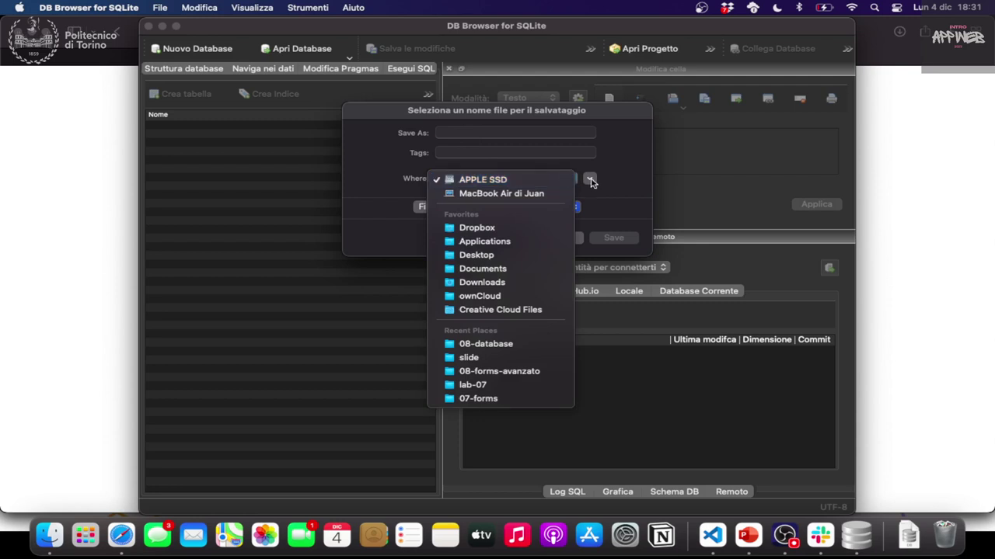
{"action": "left_click", "coordinate": [614, 185]}
{"action": "left_click", "coordinate": [568, 179]}
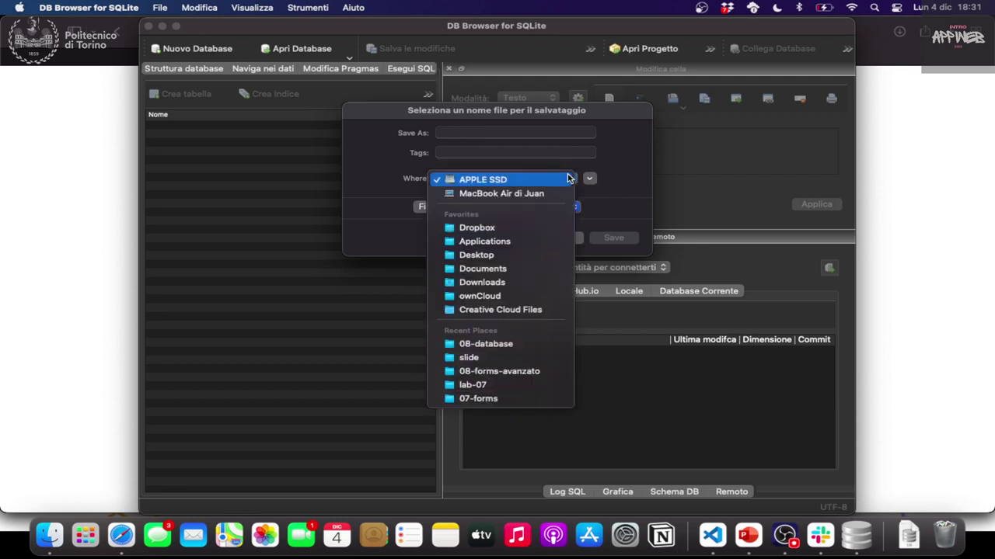
{"action": "left_click", "coordinate": [499, 255]}
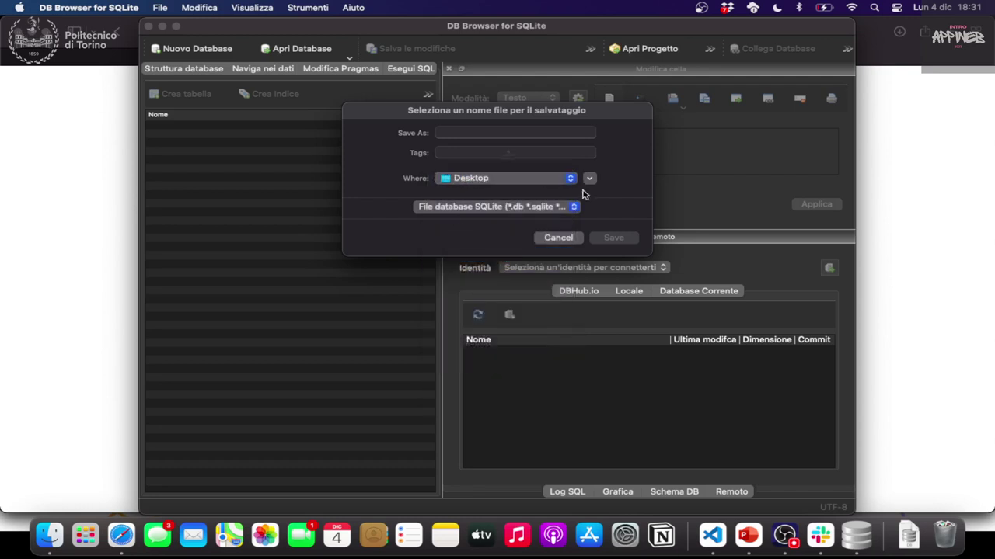
{"action": "left_click", "coordinate": [551, 206]}
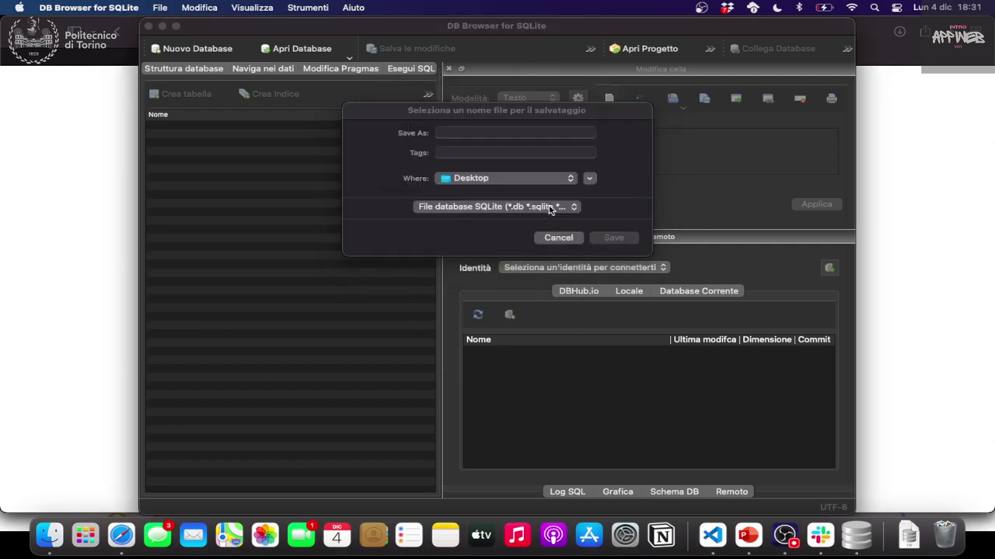
{"action": "left_click", "coordinate": [590, 178]}
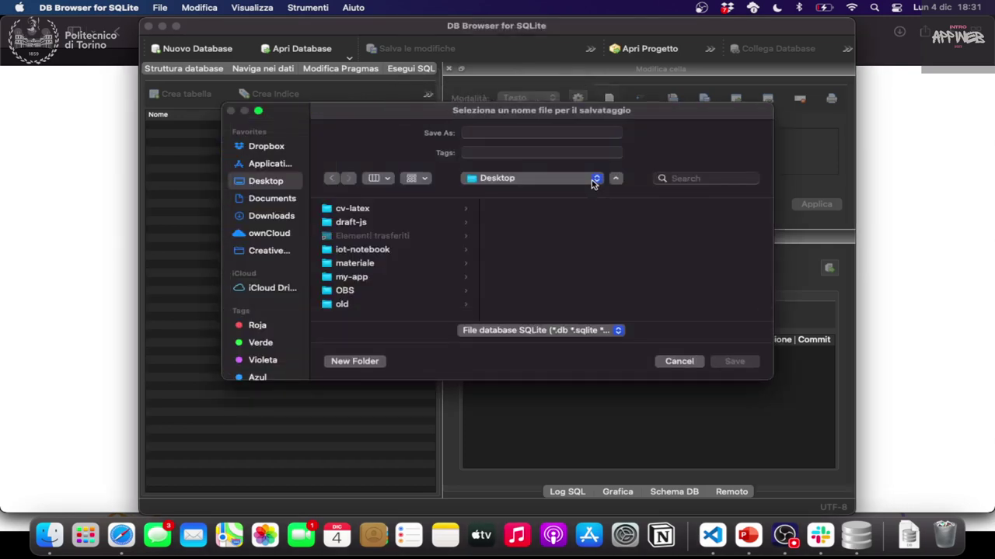
{"action": "left_click", "coordinate": [365, 267]}
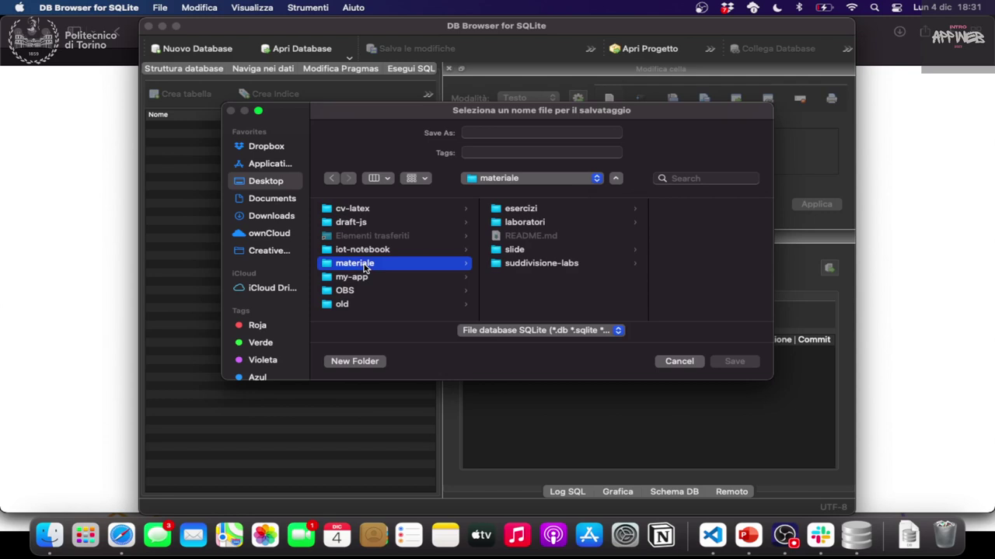
{"action": "left_click", "coordinate": [529, 210]}
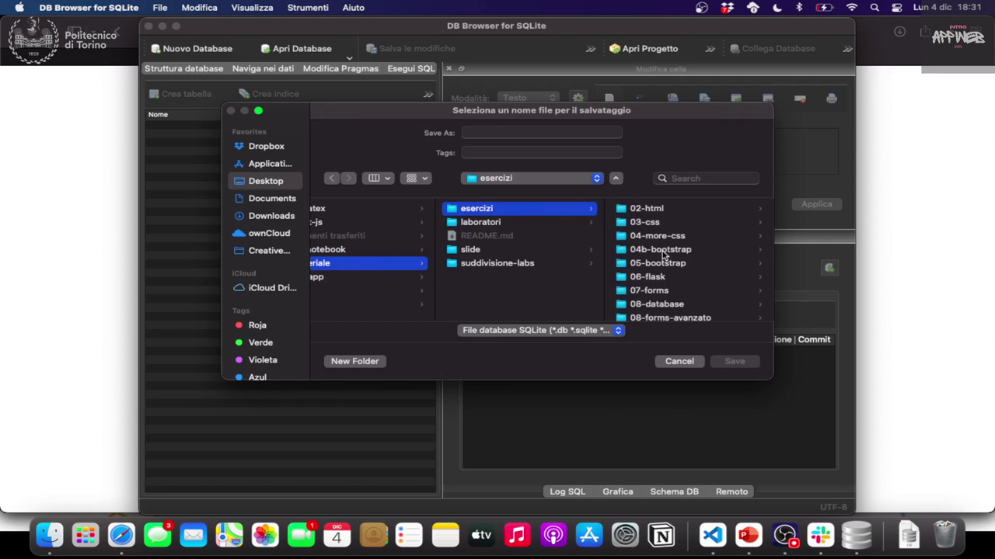
{"action": "scroll", "coordinate": [672, 317], "scroll_direction": "down", "scroll_amount": 1}
{"action": "left_click", "coordinate": [659, 300]}
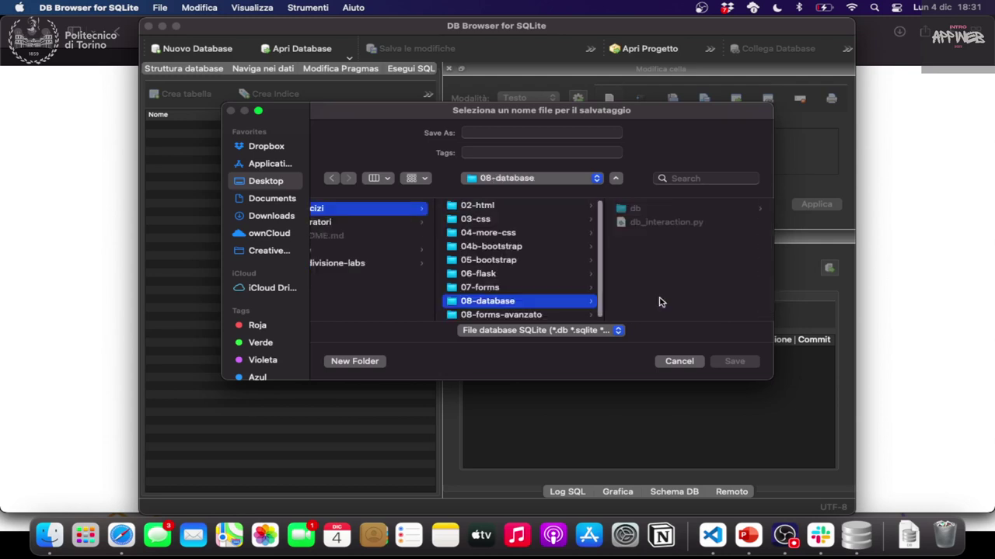
Save the new database file as testdb and dismiss the table definition dialog.
{"action": "left_click", "coordinate": [513, 134]}
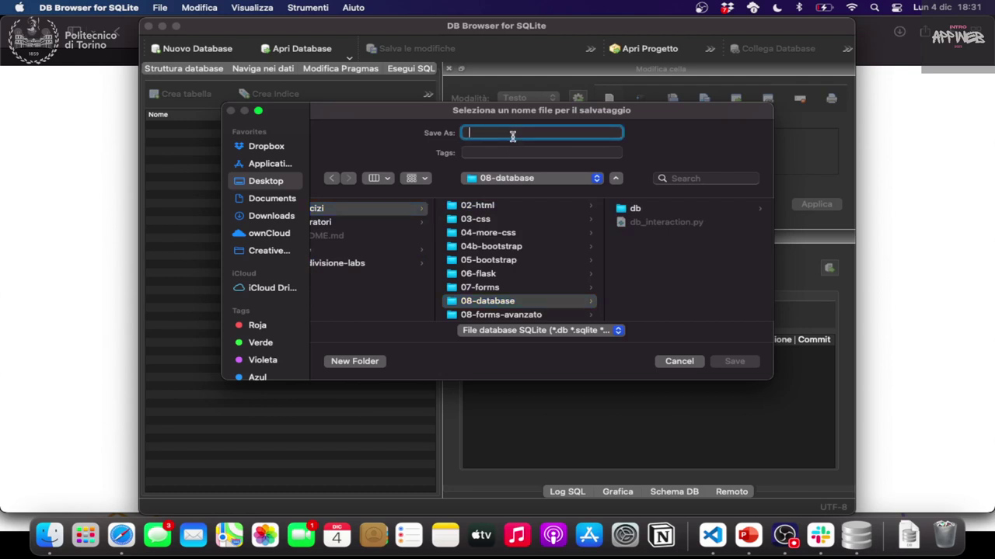
{"action": "type", "text": "test"}
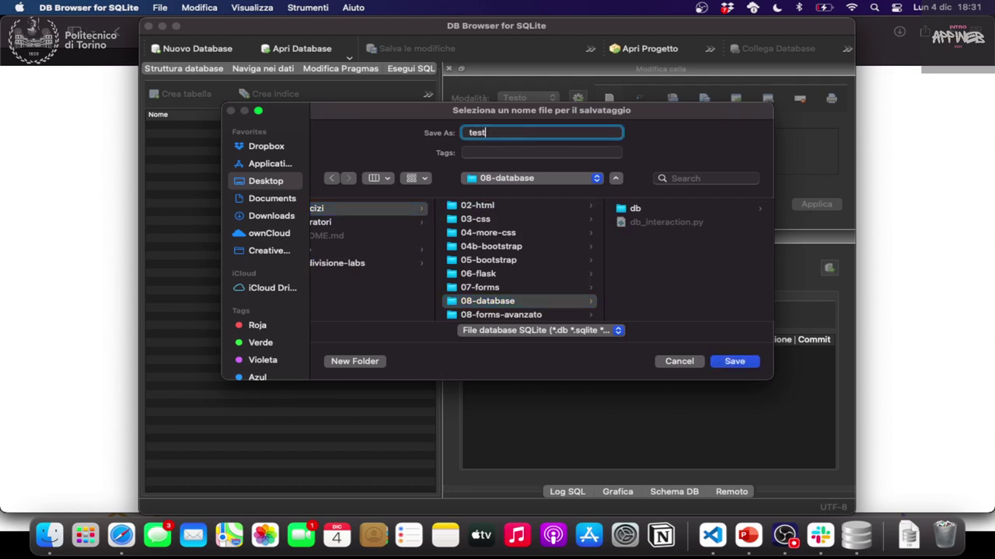
{"action": "type", "text": "db"}
{"action": "left_click", "coordinate": [742, 366]}
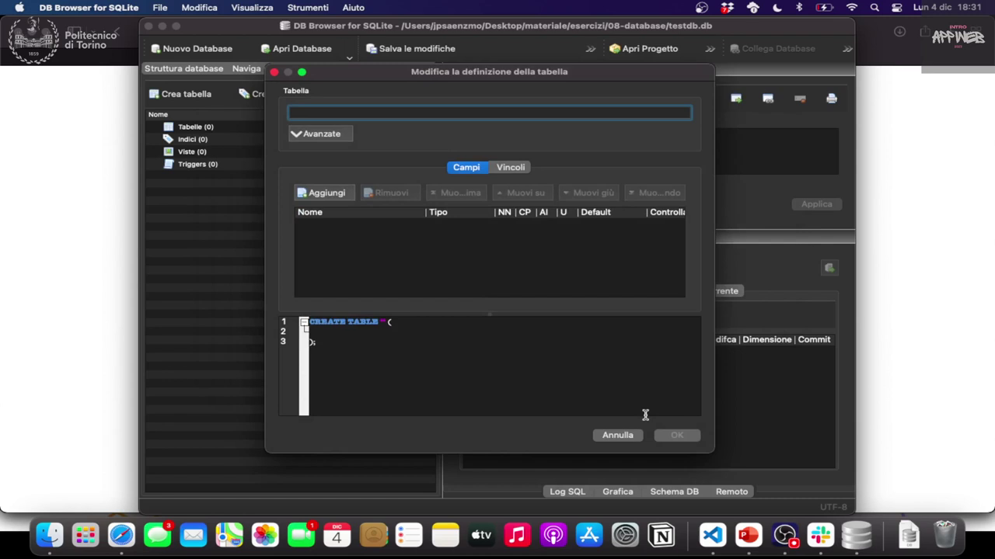
{"action": "left_click", "coordinate": [273, 71]}
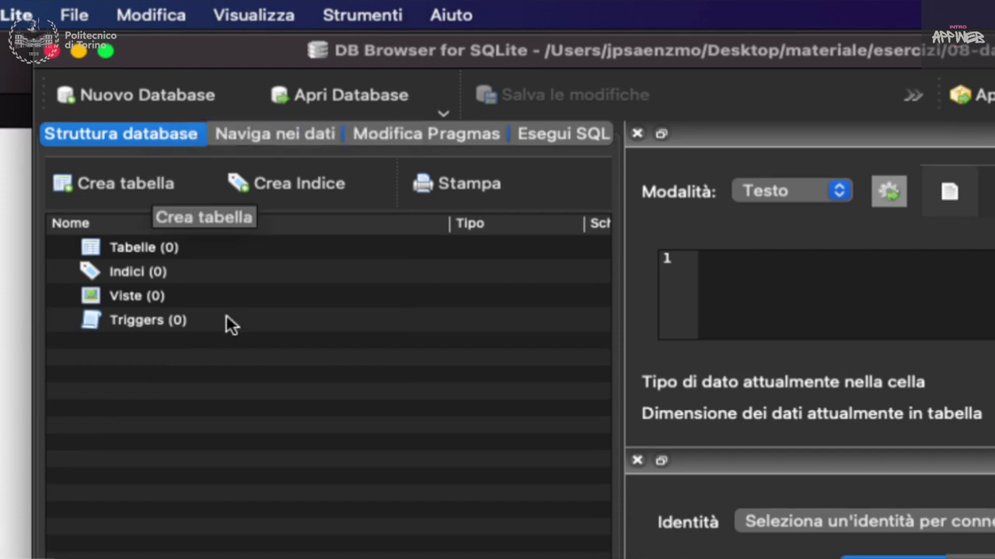
Start creating a new table in the database and name it piatti.
{"action": "left_click", "coordinate": [140, 184]}
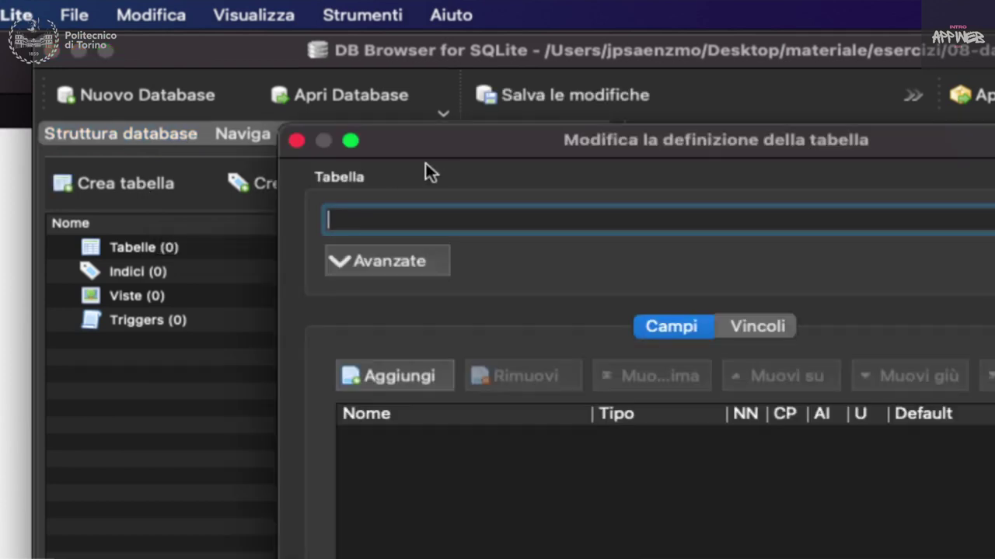
{"action": "left_click_drag", "start_coordinate": [430, 149], "coordinate": [248, 66]}
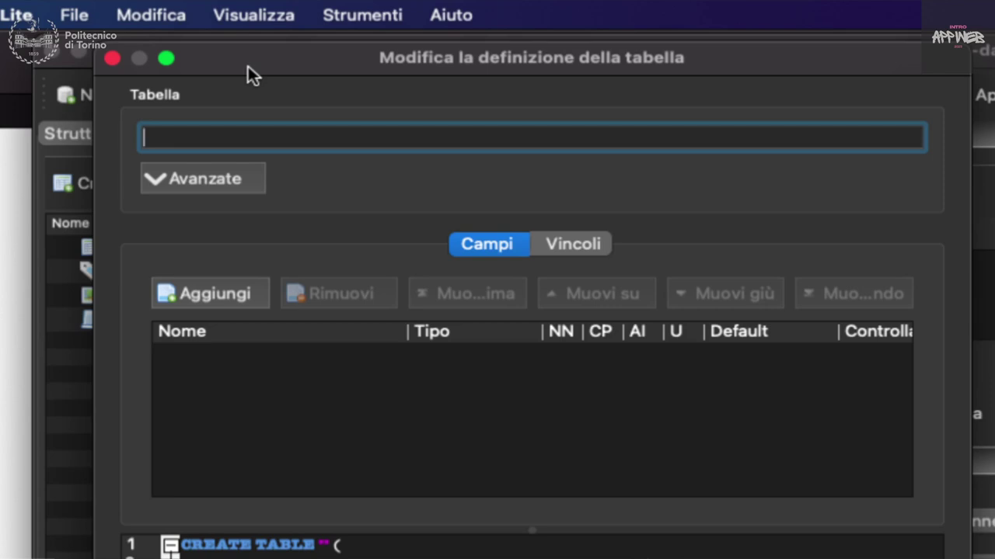
{"action": "type", "text": "piatti"}
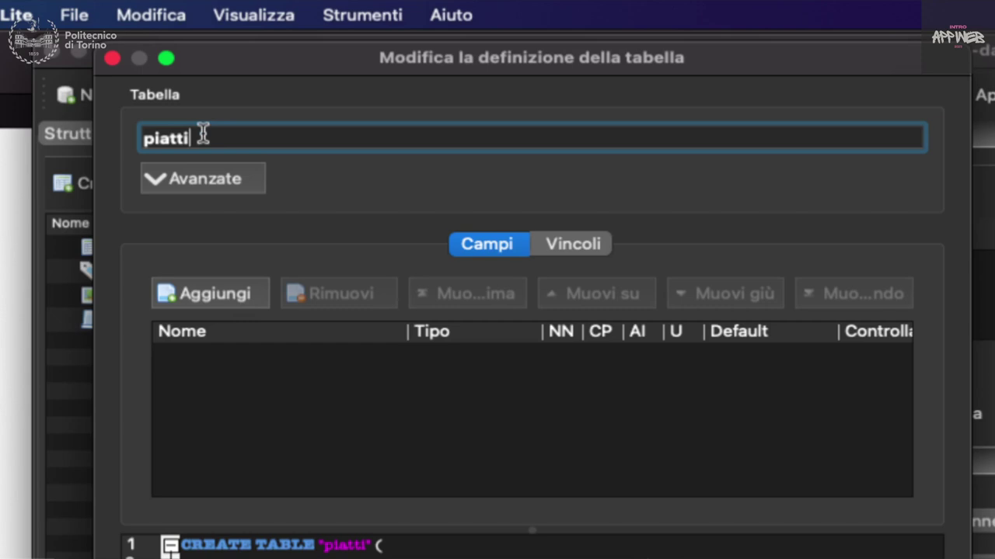
{"action": "left_click_drag", "start_coordinate": [196, 134], "coordinate": [138, 139]}
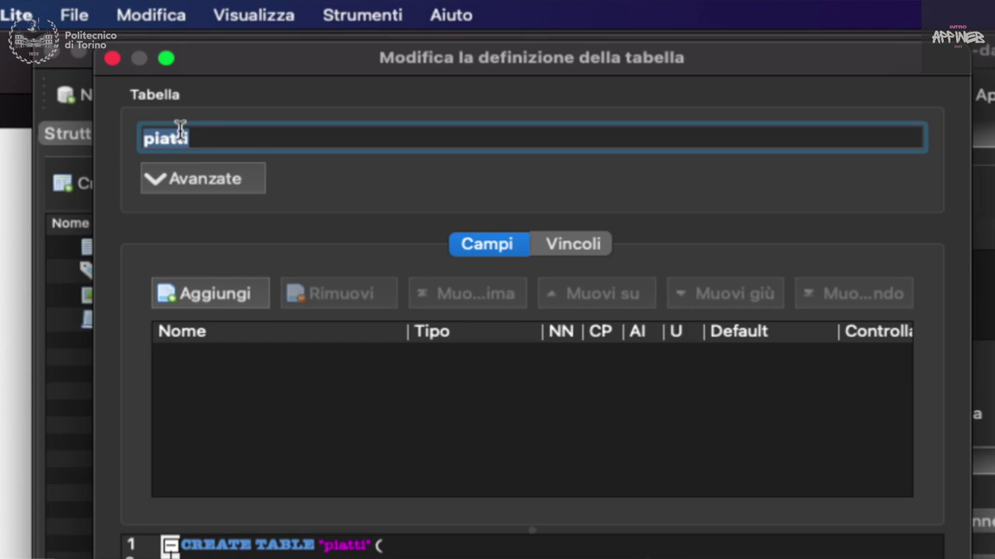
{"action": "left_click", "coordinate": [217, 351]}
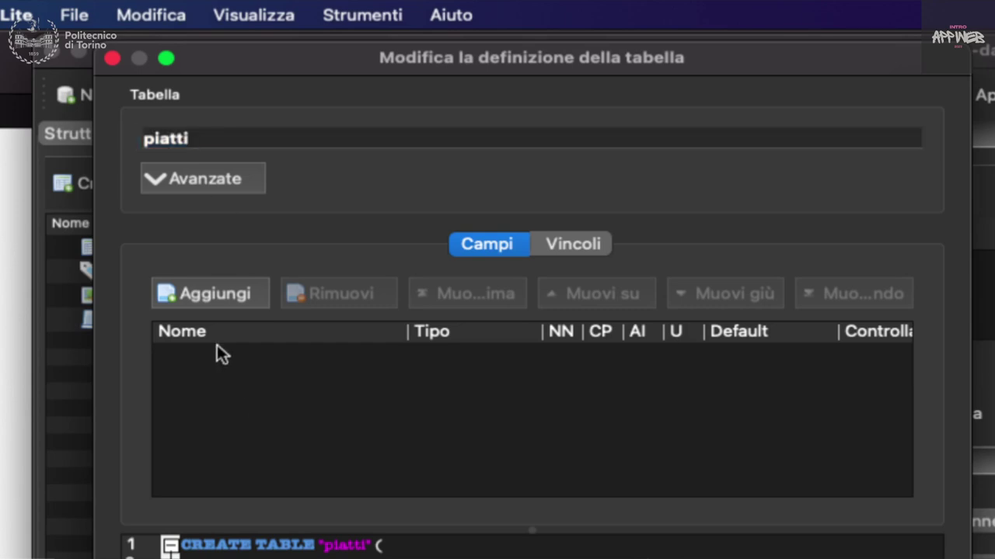
Add an INTEGER field id set as not null, primary key and autoincrement, and create the piatti table.
{"action": "left_click", "coordinate": [210, 294]}
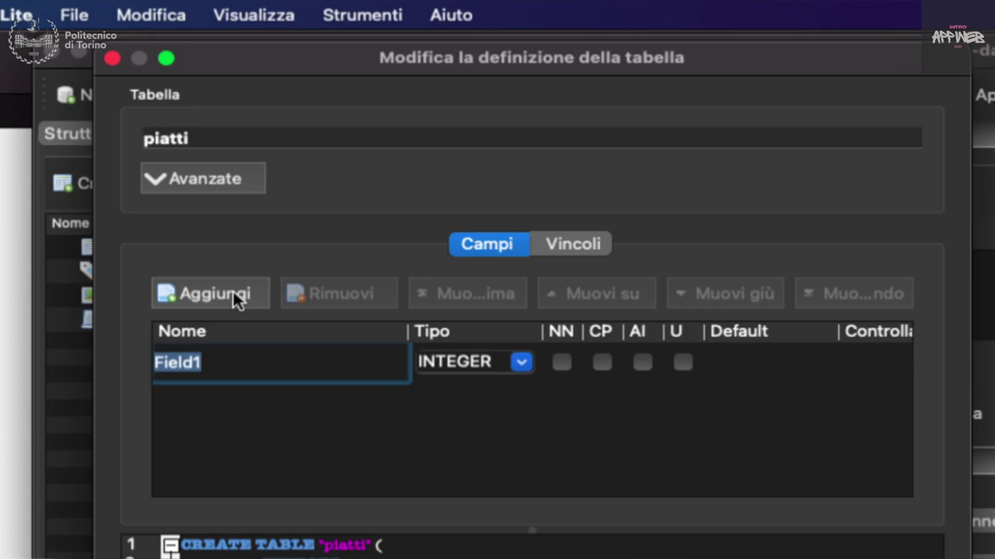
{"action": "type", "text": "id"}
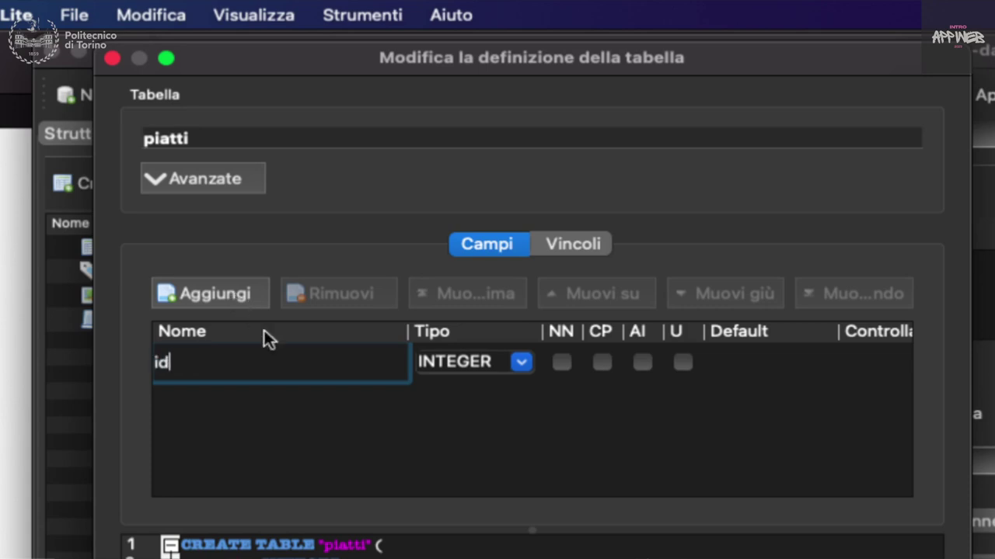
{"action": "left_click", "coordinate": [262, 415]}
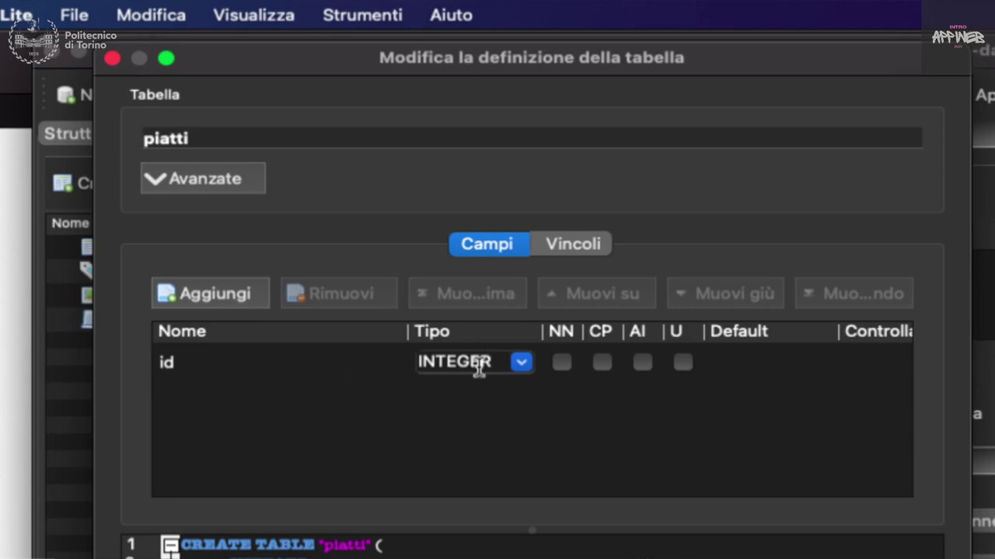
{"action": "left_click", "coordinate": [561, 361]}
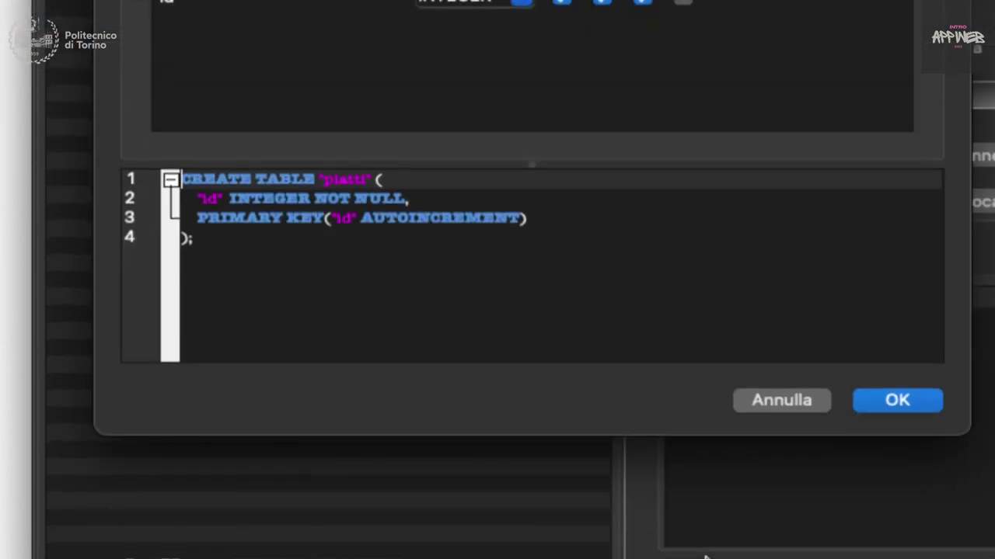
{"action": "left_click", "coordinate": [904, 407]}
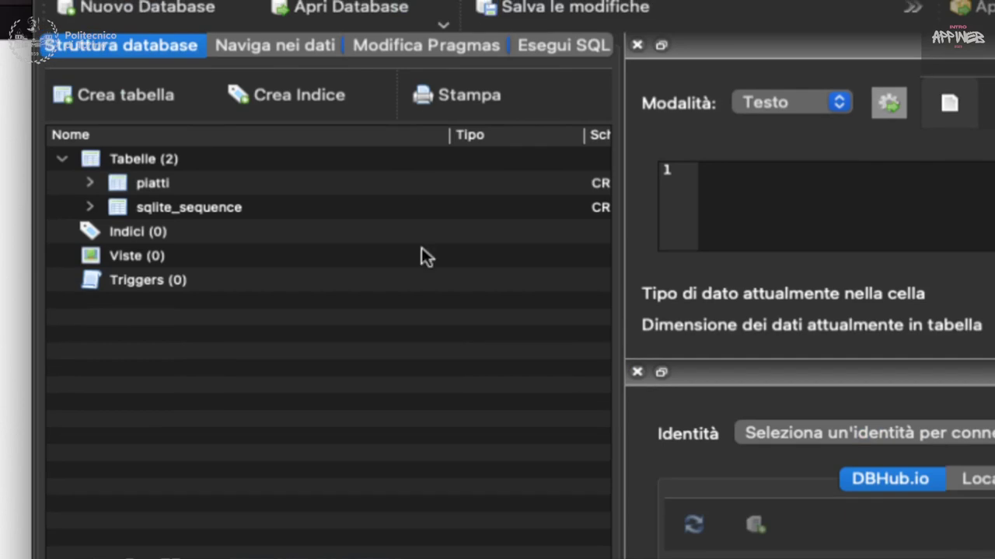
Review the schema definitions of the database tables and browse the data of the piatti table.
{"action": "scroll", "coordinate": [422, 249], "scroll_direction": "right", "scroll_amount": 5}
{"action": "scroll", "coordinate": [422, 249], "scroll_direction": "right", "scroll_amount": 4}
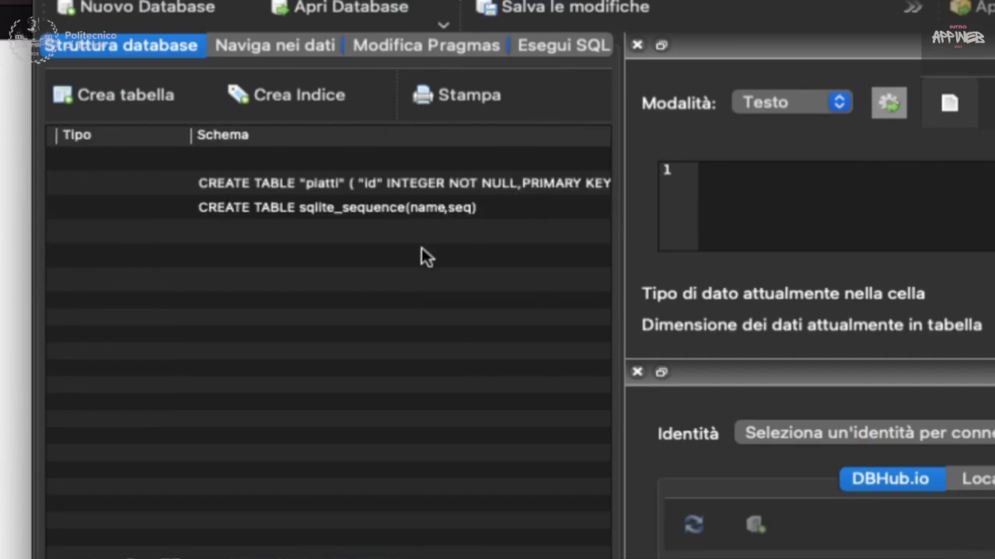
{"action": "scroll", "coordinate": [421, 249], "scroll_direction": "left", "scroll_amount": 8}
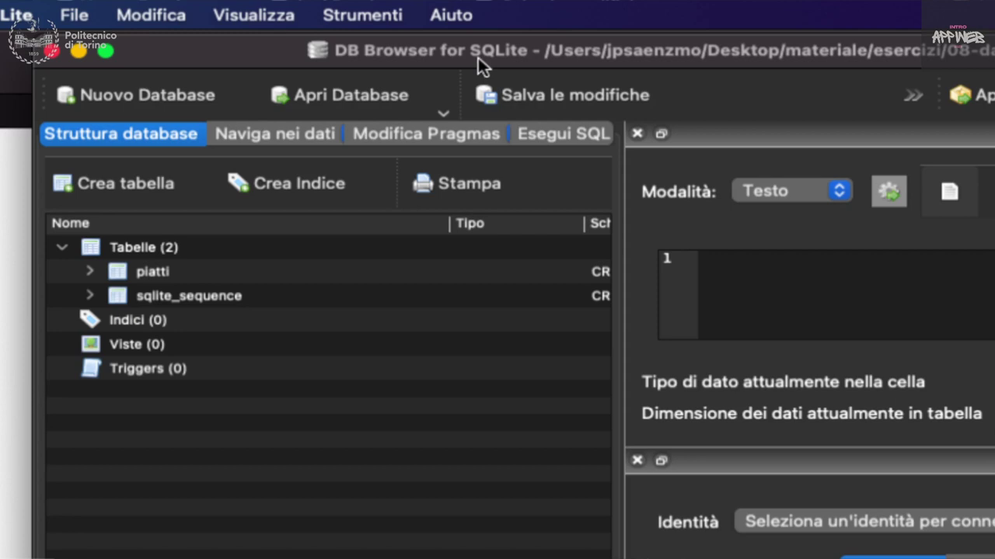
{"action": "left_click", "coordinate": [164, 267]}
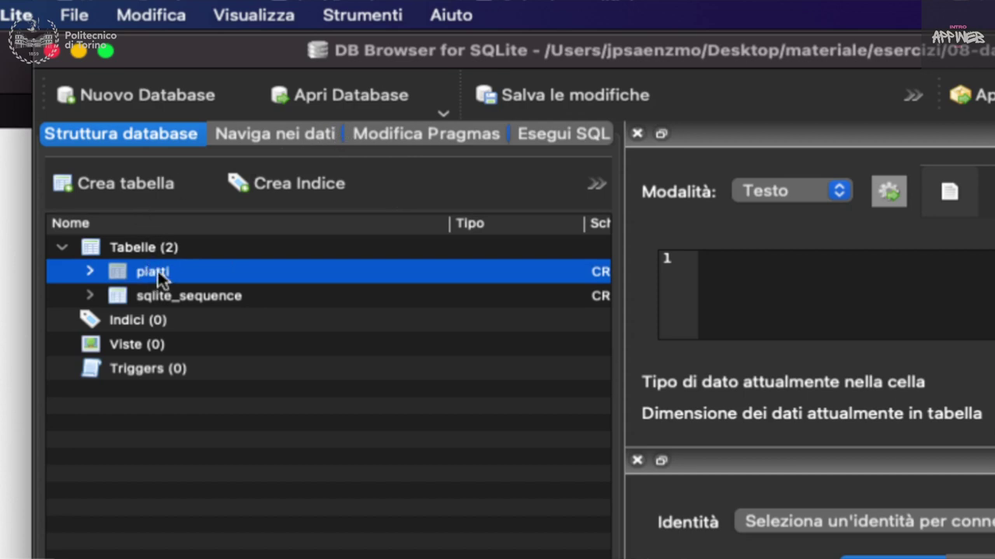
{"action": "left_click", "coordinate": [286, 147]}
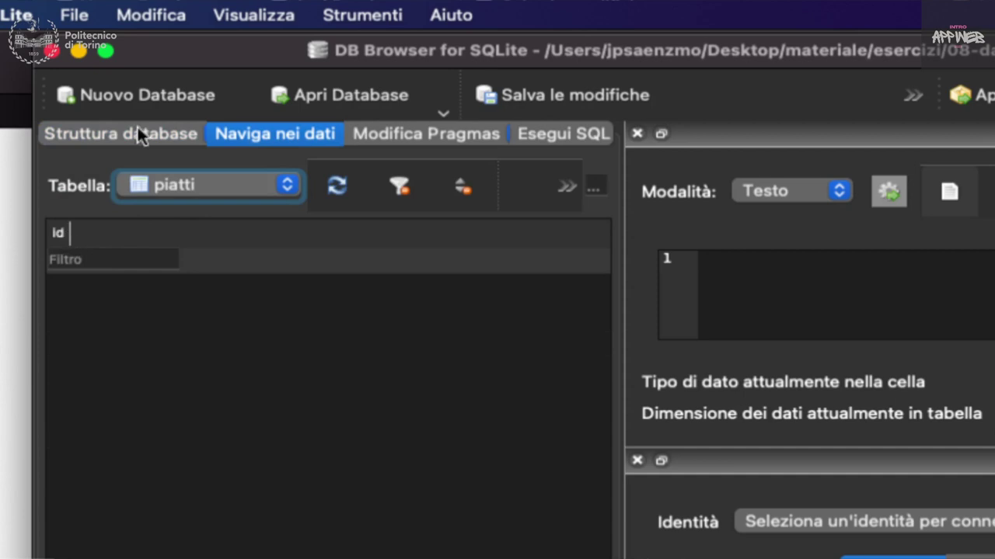
{"action": "left_click", "coordinate": [153, 137]}
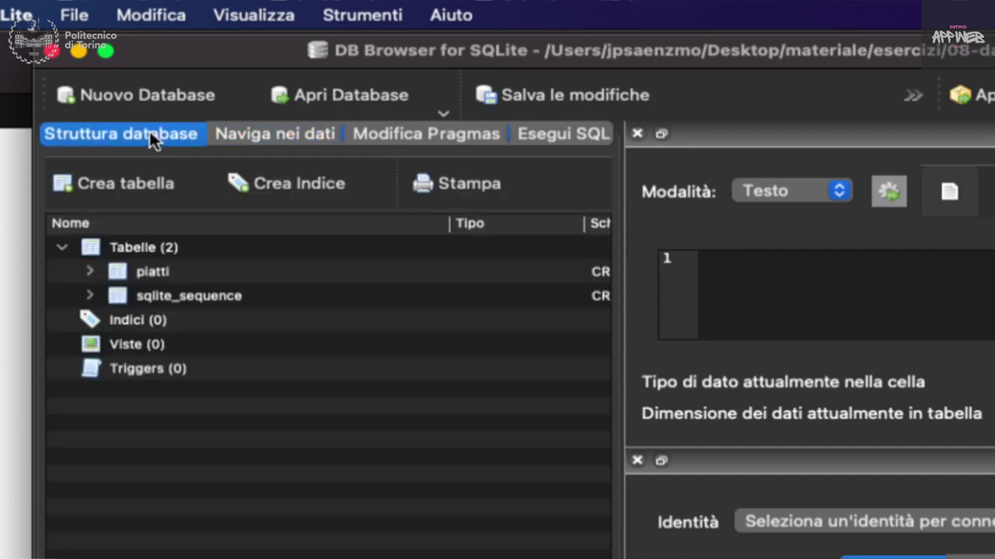
Open the piatti table's definition for modification, saving the pending database changes.
{"action": "left_click", "coordinate": [90, 272]}
{"action": "double_click", "coordinate": [166, 273]}
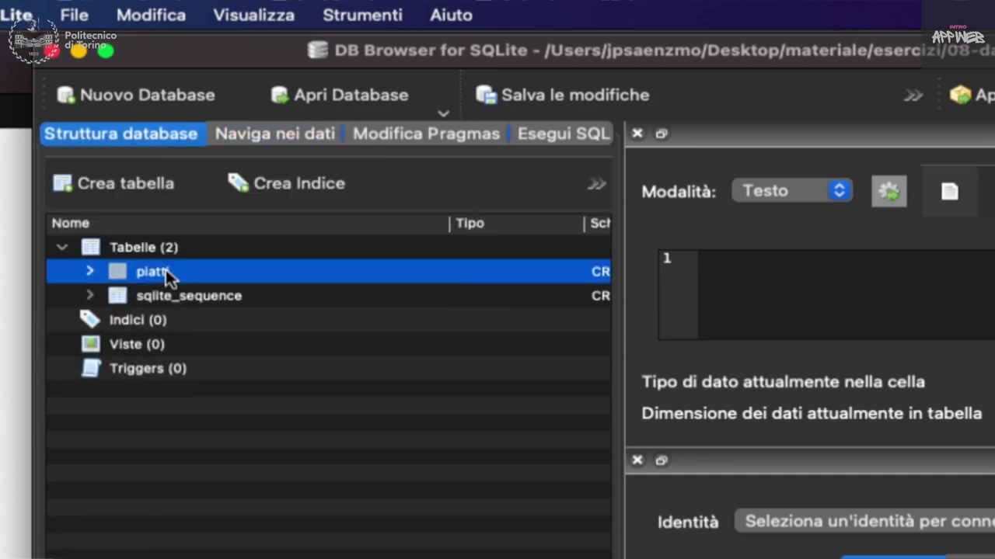
{"action": "right_click", "coordinate": [166, 272]}
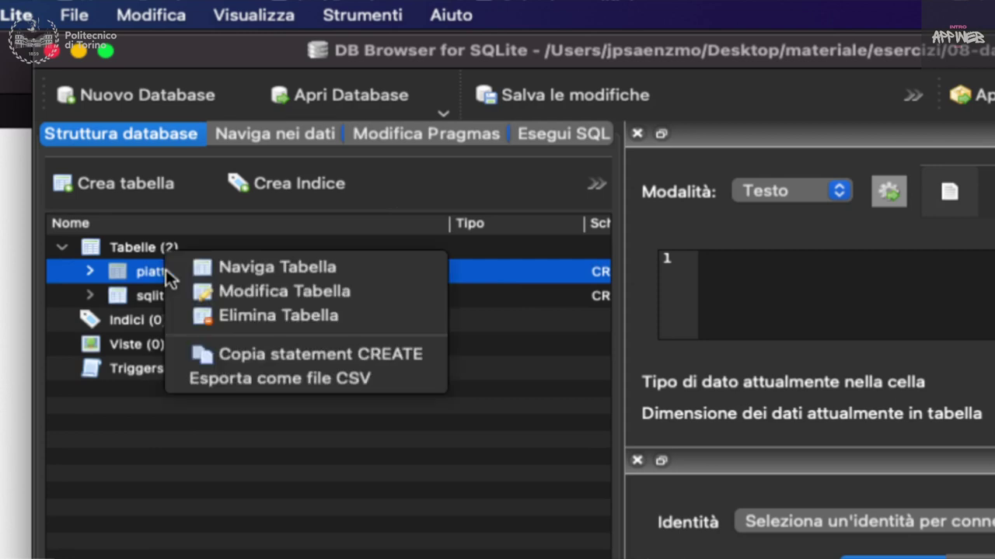
{"action": "left_click", "coordinate": [252, 290]}
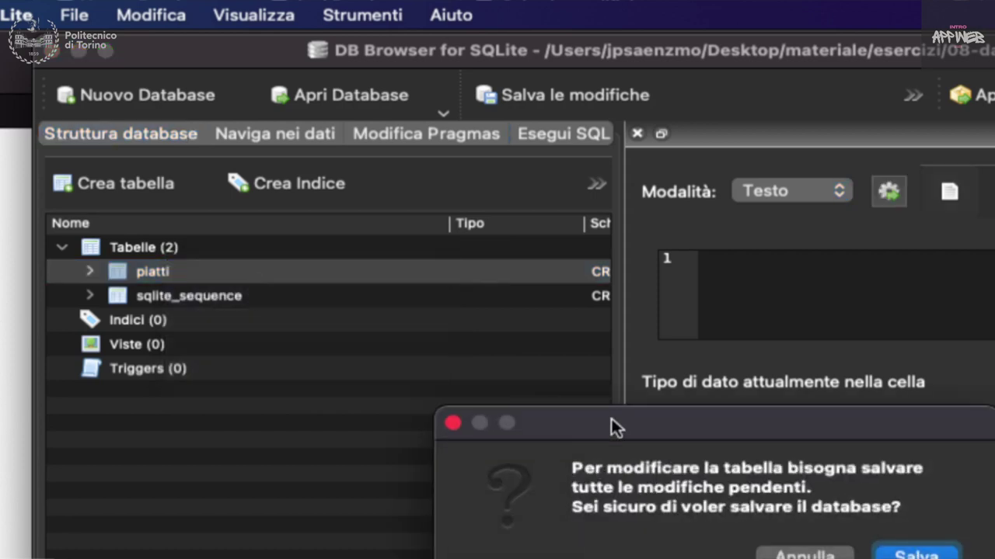
{"action": "left_click_drag", "start_coordinate": [611, 426], "coordinate": [485, 290]}
{"action": "left_click", "coordinate": [790, 421]}
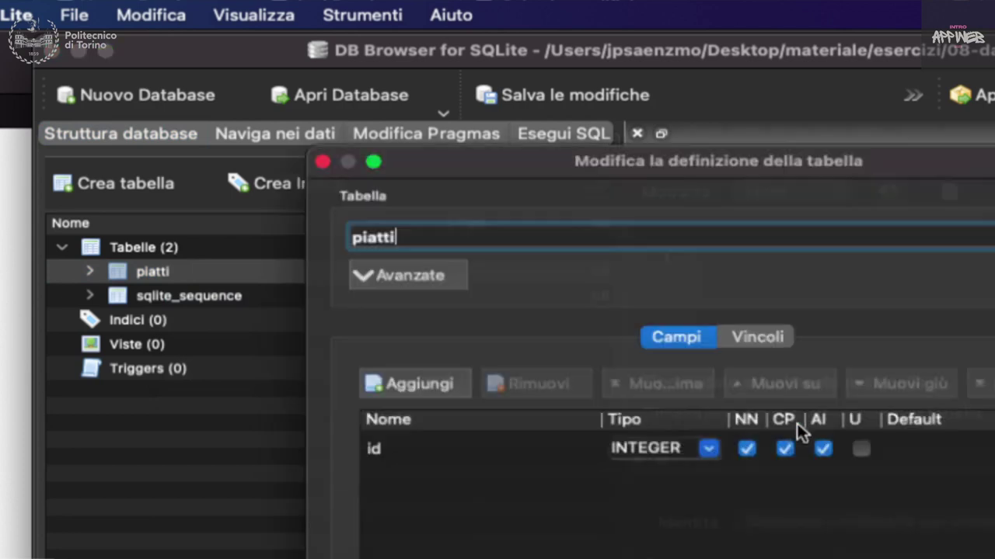
{"action": "left_click_drag", "start_coordinate": [519, 142], "coordinate": [413, 24]}
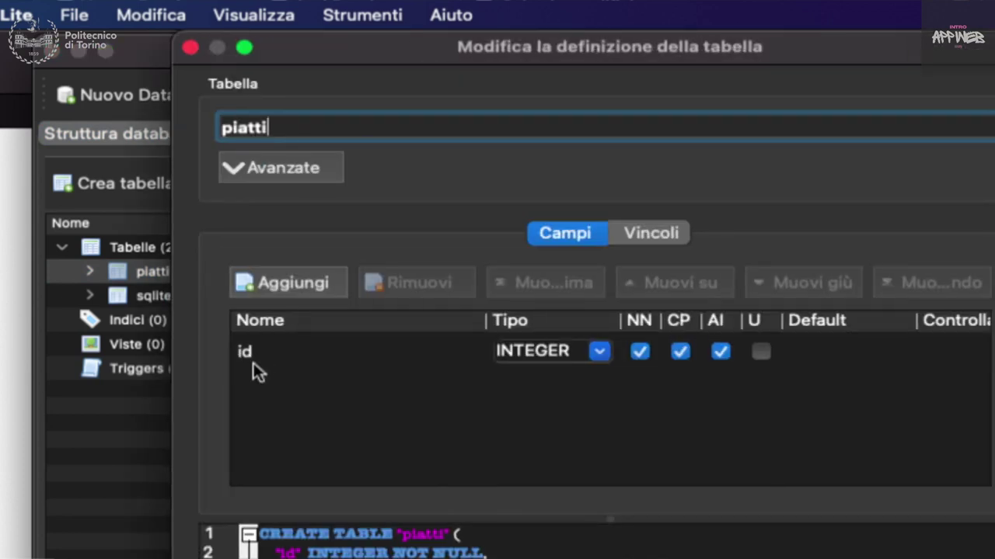
Add a field named nome to the piatti table with type TEXT and the not-null constraint.
{"action": "left_click", "coordinate": [291, 295]}
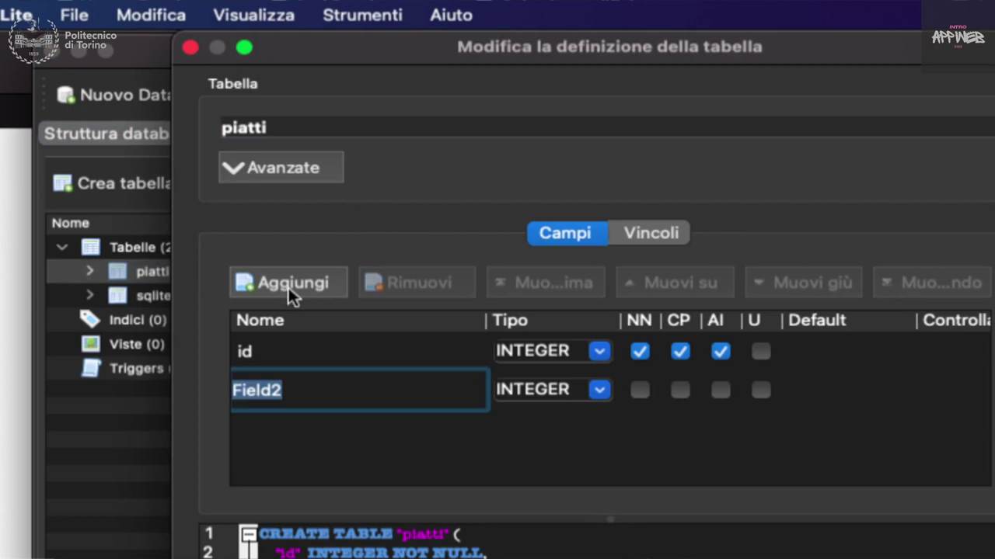
{"action": "type", "text": "nome"}
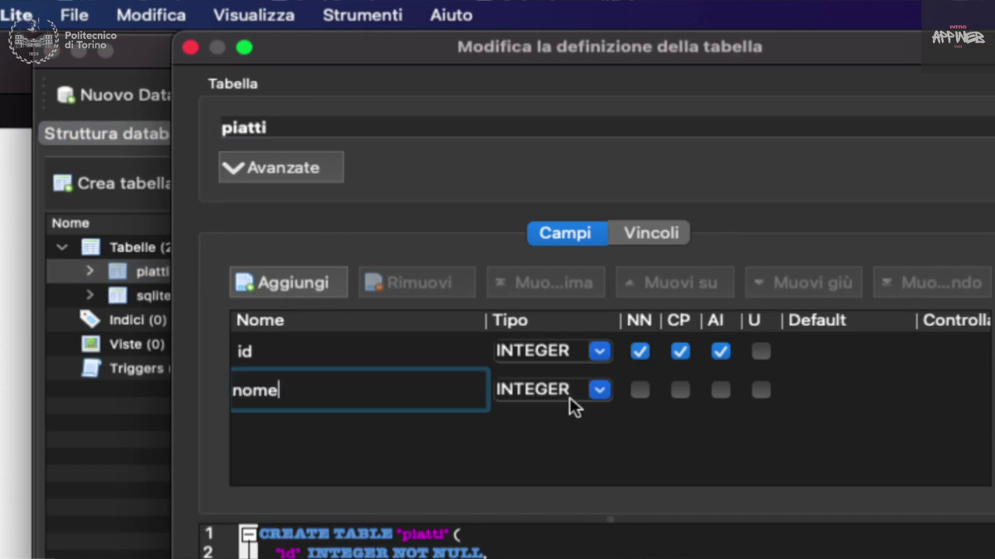
{"action": "key", "text": "Return"}
{"action": "left_click", "coordinate": [601, 390]}
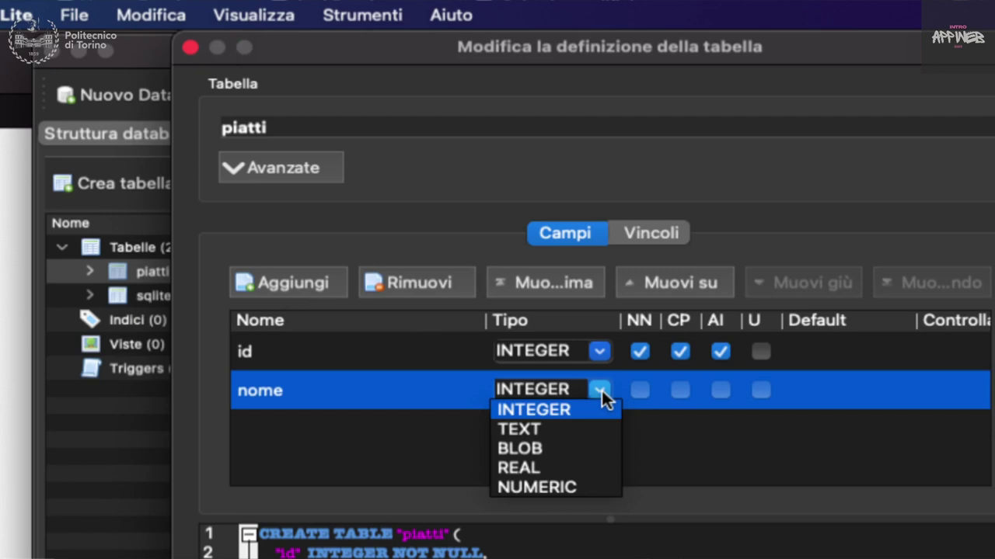
{"action": "left_click", "coordinate": [572, 423]}
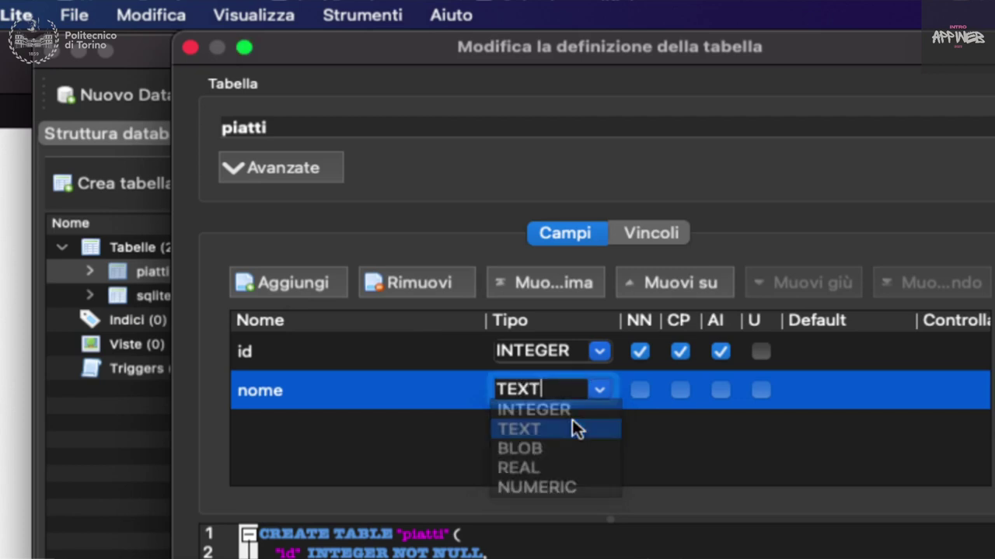
{"action": "left_click", "coordinate": [639, 391]}
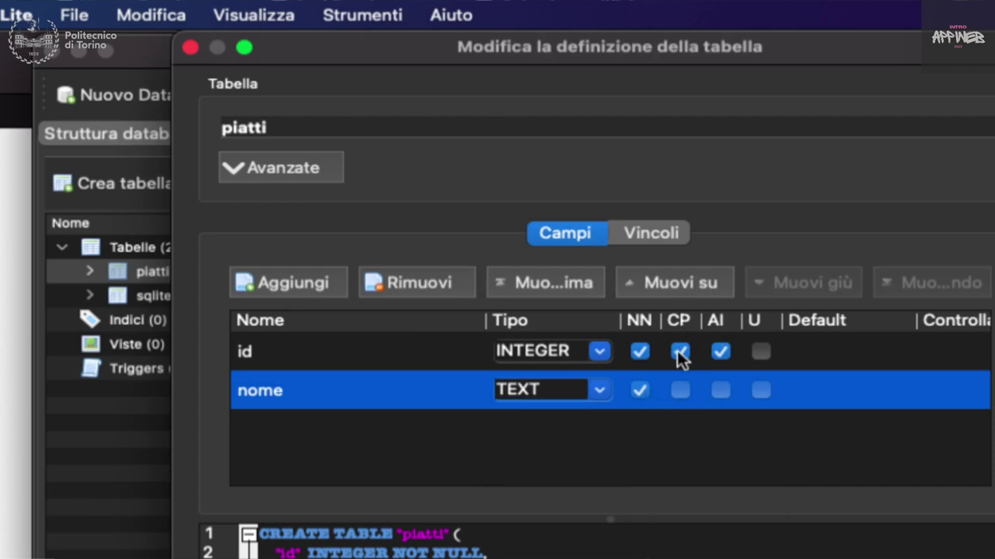
{"action": "left_click_drag", "start_coordinate": [481, 46], "coordinate": [452, 46]}
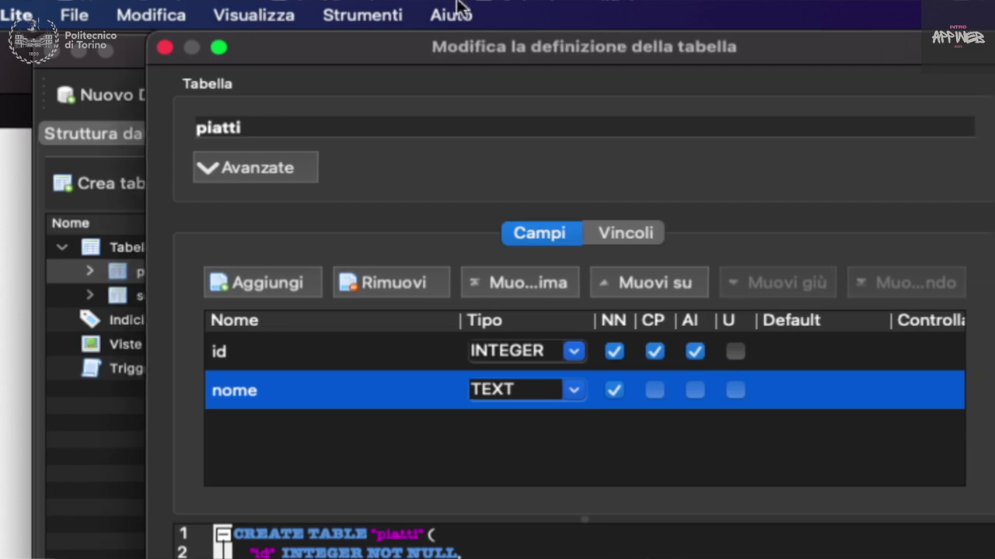
Add a field named categoria to the piatti table with type TEXT and the not-null constraint.
{"action": "left_click", "coordinate": [289, 283]}
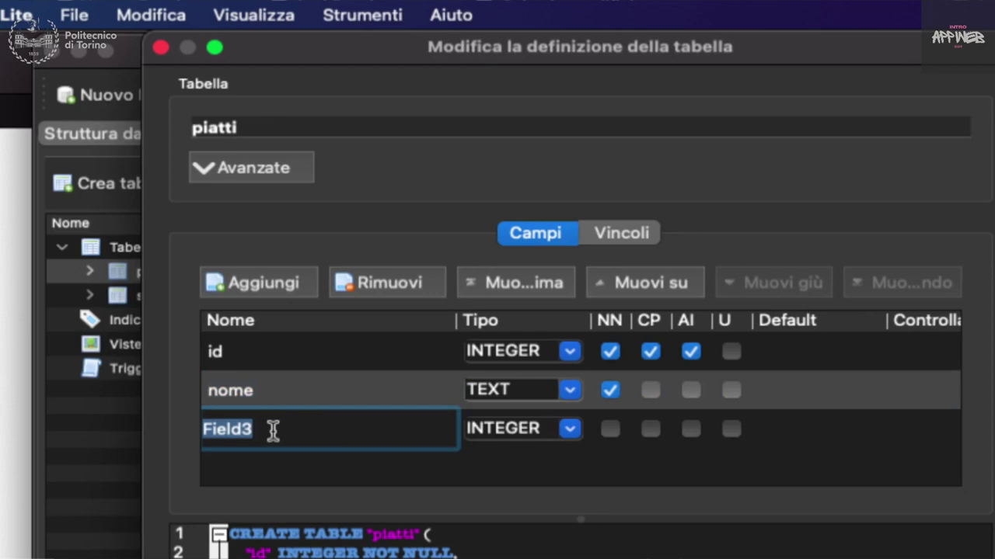
{"action": "type", "text": "ca"}
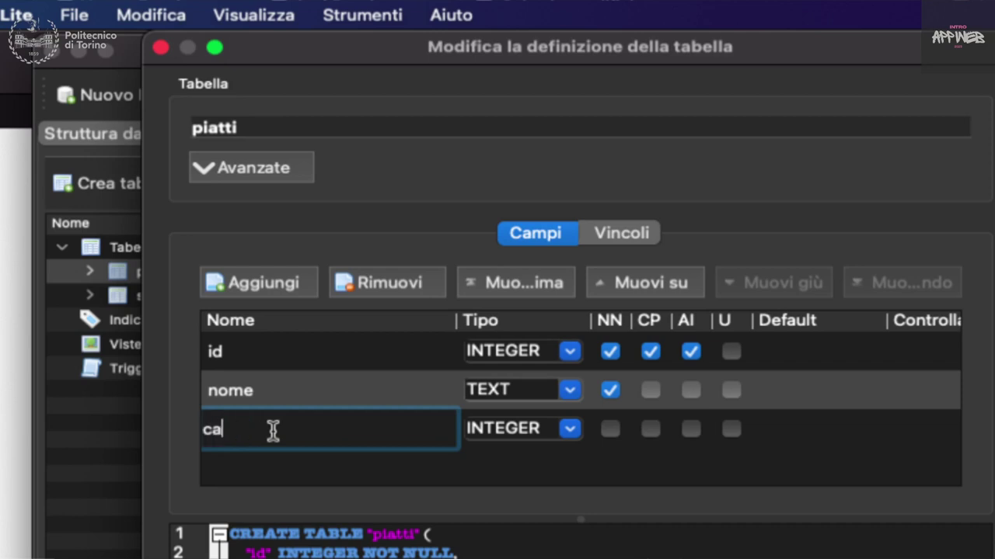
{"action": "type", "text": "tegoria"}
{"action": "left_click", "coordinate": [570, 428]}
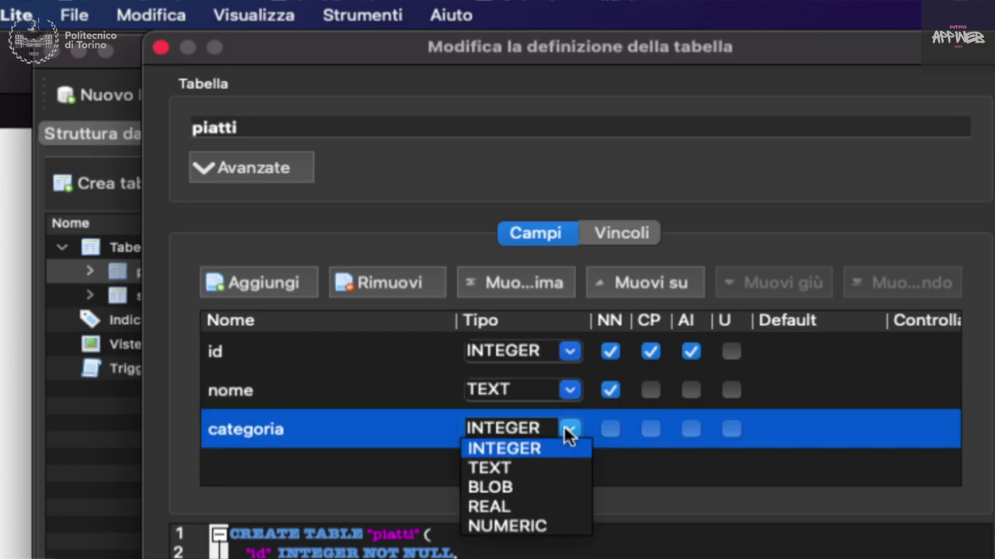
{"action": "left_click", "coordinate": [516, 467]}
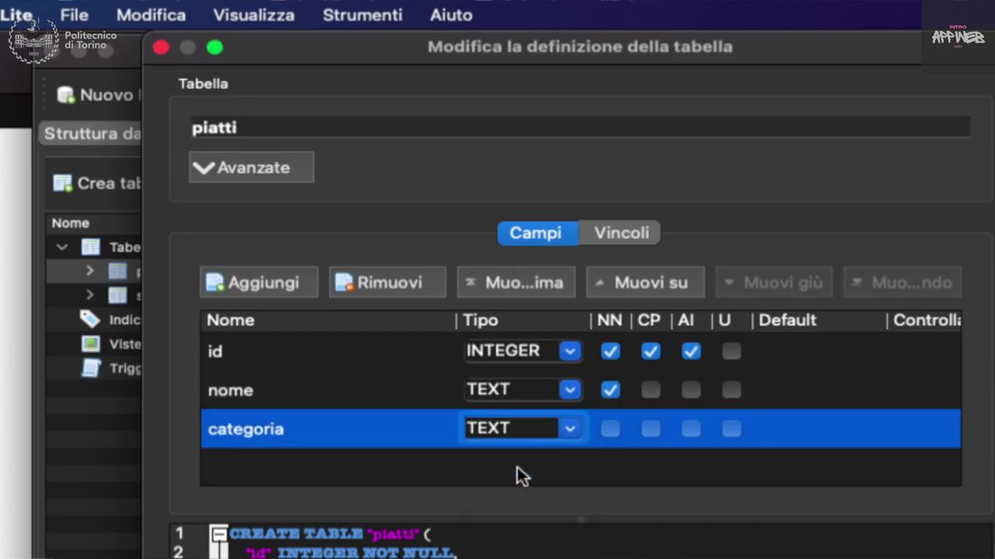
{"action": "left_click", "coordinate": [614, 425]}
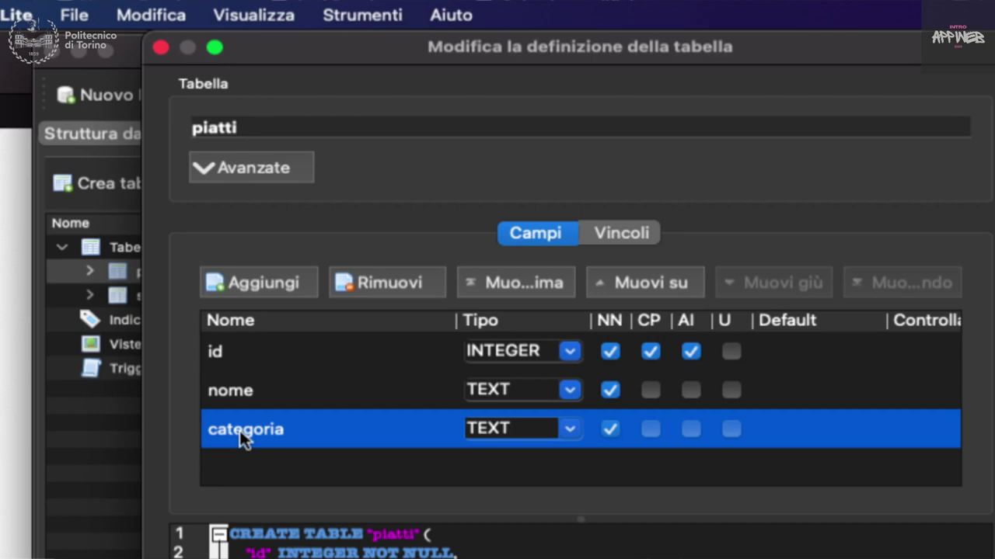
Try NUMERIC as the categoria field's type, and set it to INTEGER instead.
{"action": "left_click", "coordinate": [567, 429]}
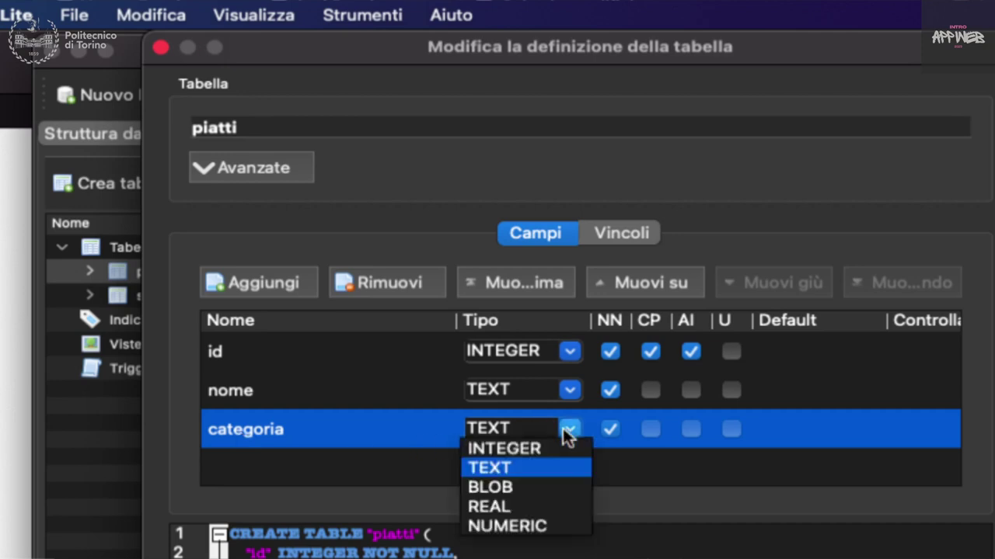
{"action": "left_click", "coordinate": [518, 517]}
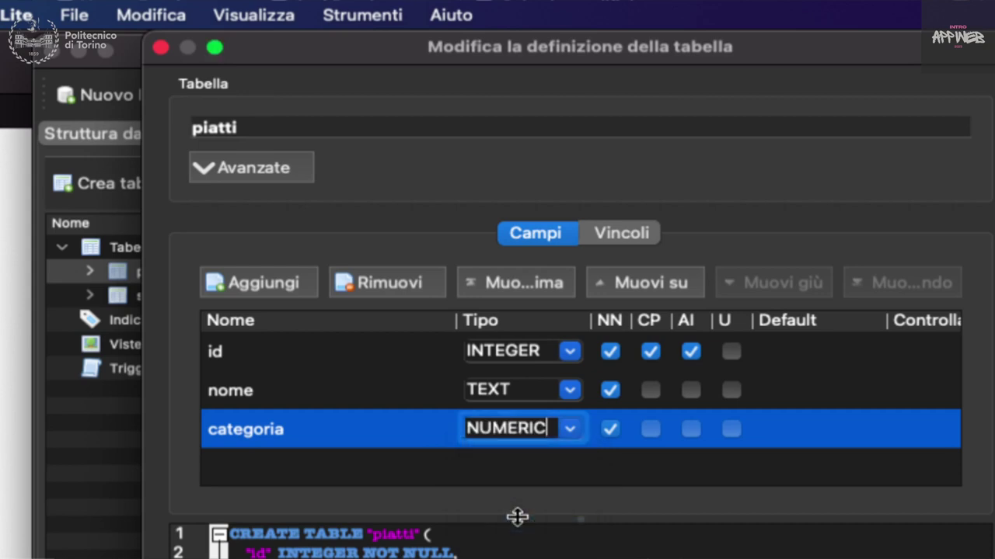
{"action": "left_click", "coordinate": [570, 429]}
{"action": "left_click", "coordinate": [544, 447]}
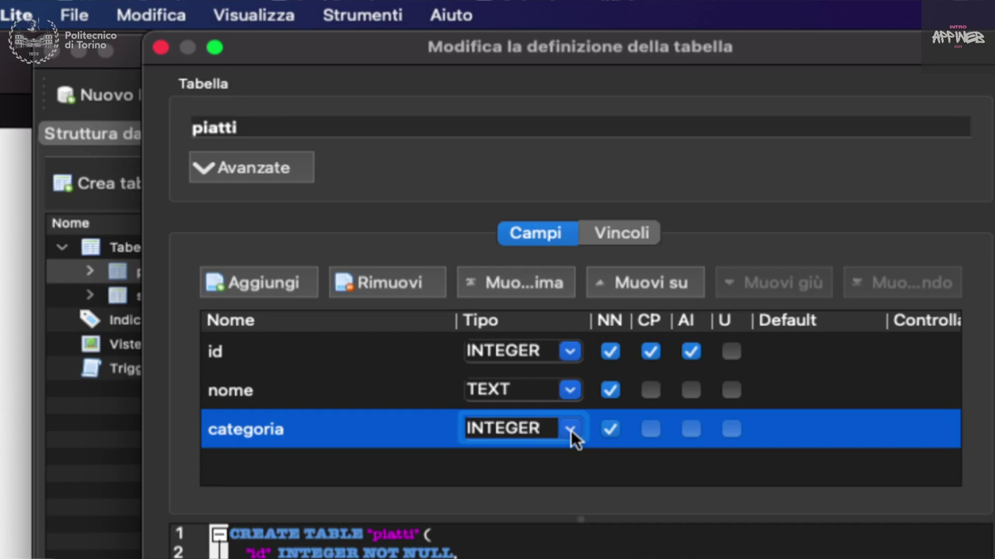
{"action": "left_click", "coordinate": [573, 464]}
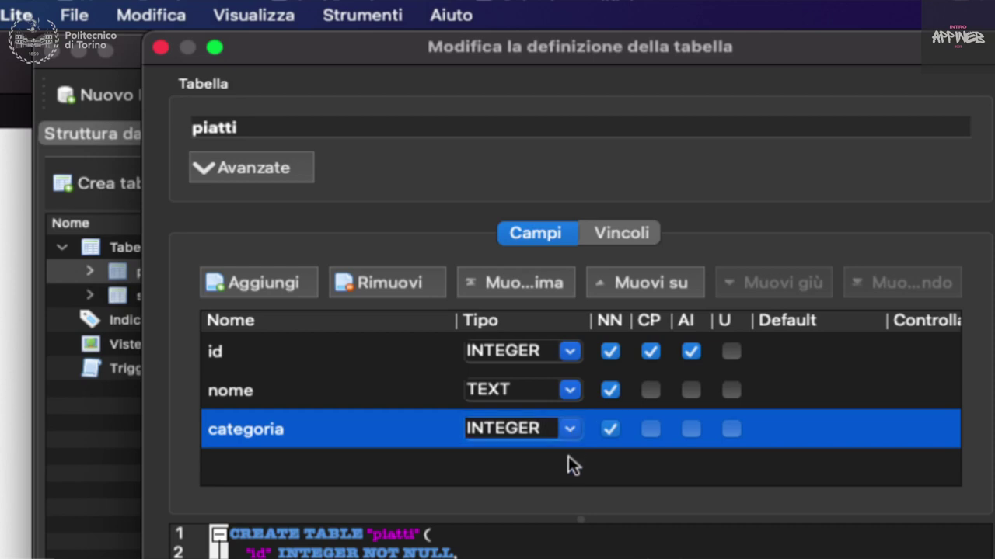
Add a field named sconto to the piatti table, keeping INTEGER as its type.
{"action": "left_click", "coordinate": [266, 283]}
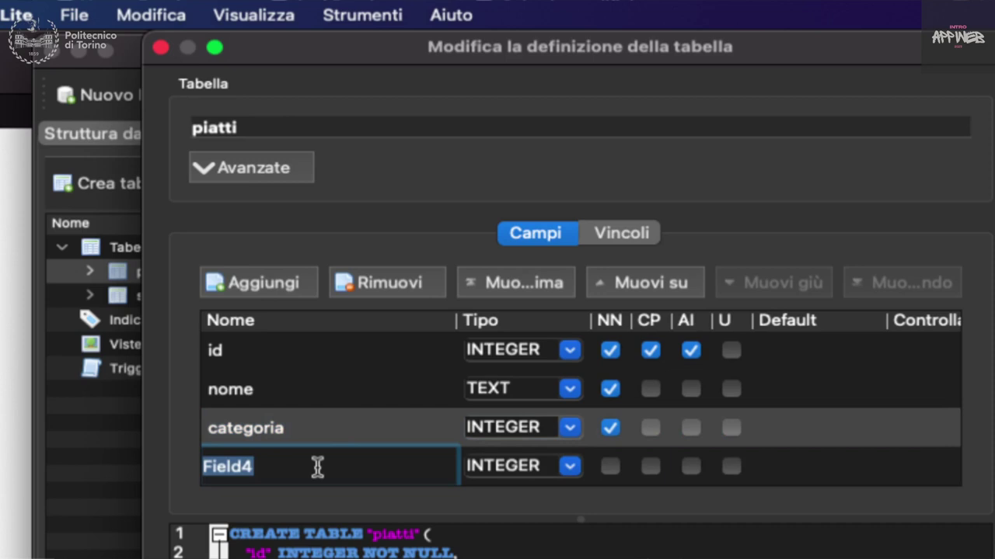
{"action": "type", "text": "scont"}
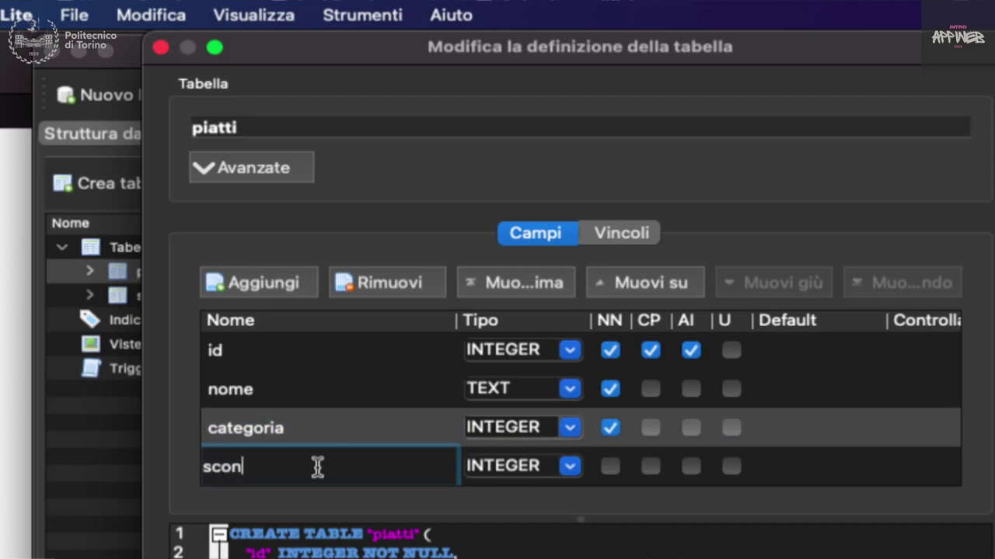
{"action": "type", "text": "o"}
{"action": "left_click", "coordinate": [569, 467]}
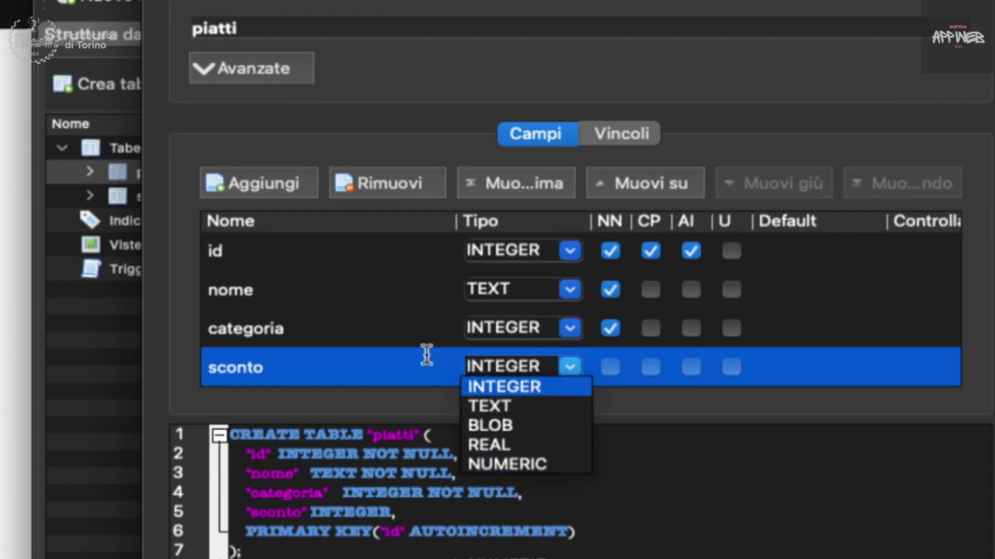
{"action": "left_click", "coordinate": [366, 360]}
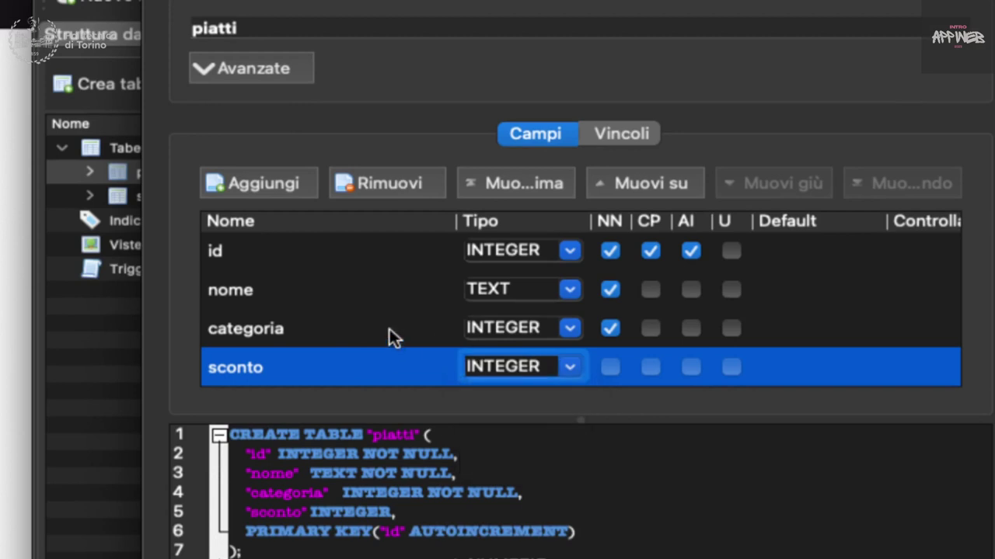
{"action": "left_click", "coordinate": [389, 329]}
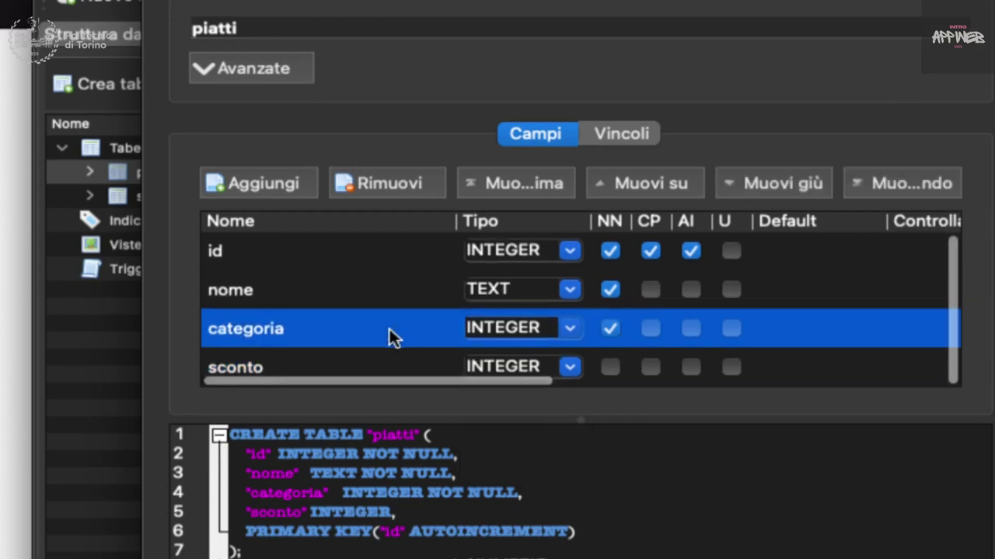
Add a field named descrizione to the piatti table with type TEXT.
{"action": "left_click", "coordinate": [267, 183]}
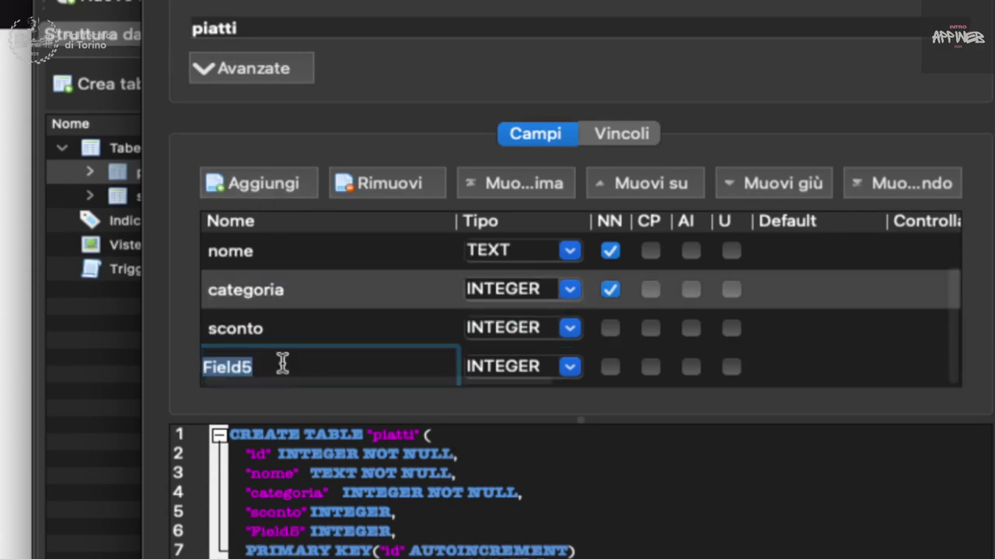
{"action": "type", "text": "de"}
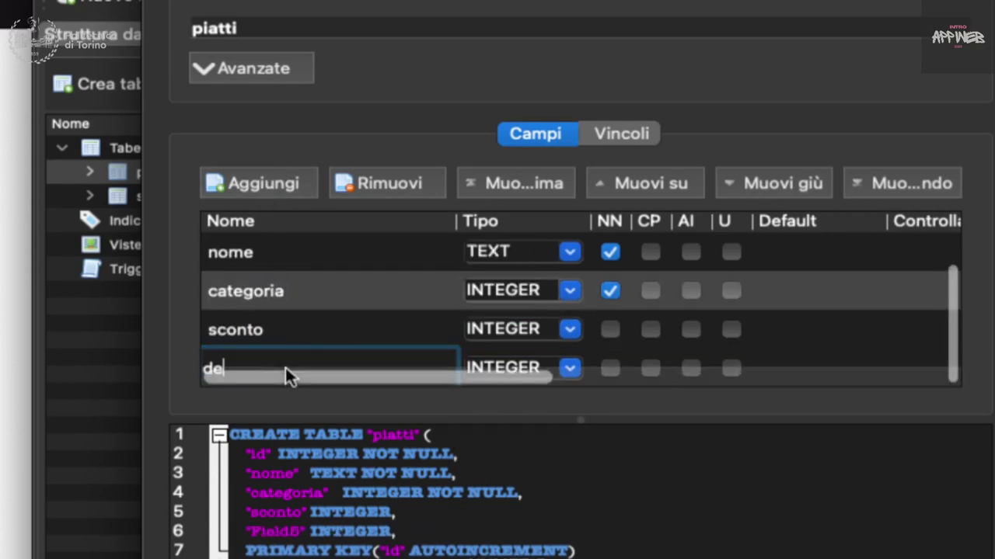
{"action": "type", "text": "scrizione"}
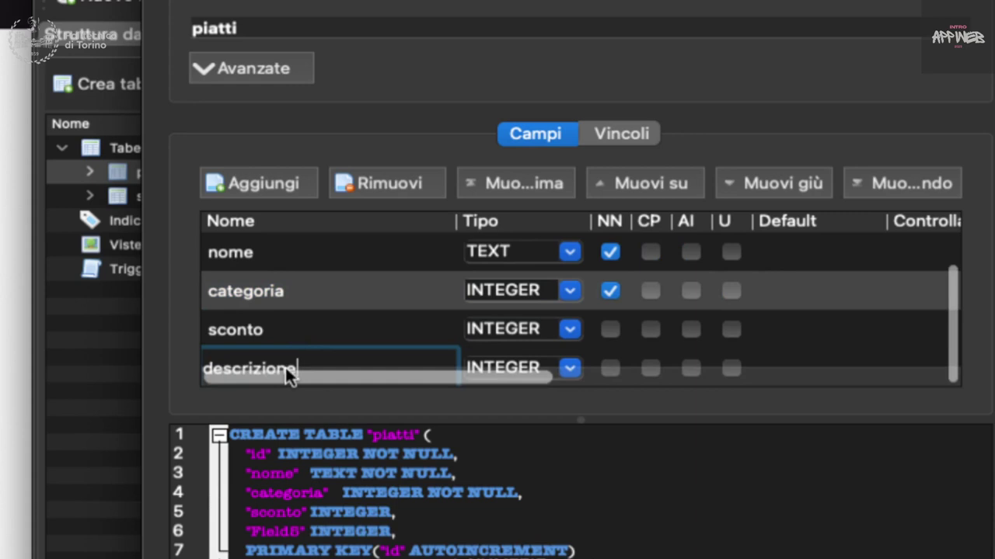
{"action": "left_click", "coordinate": [573, 367]}
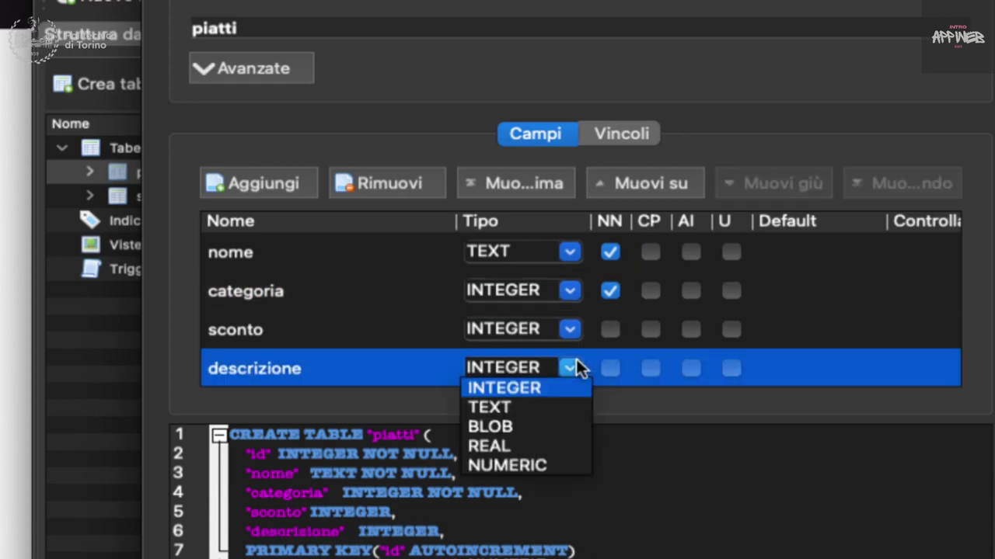
{"action": "left_click", "coordinate": [522, 410]}
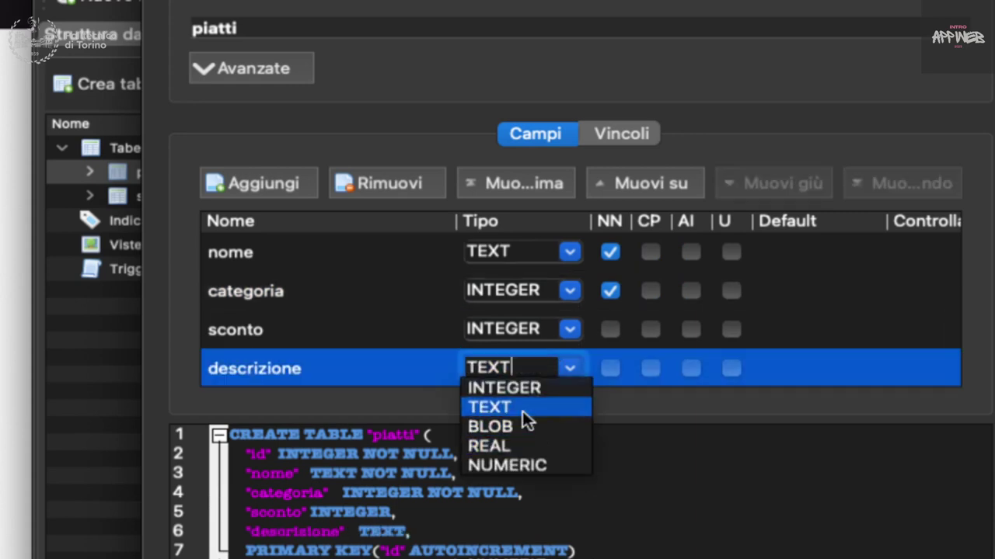
Add a field named prezzo to the piatti table with type NUMERIC.
{"action": "left_click", "coordinate": [265, 184]}
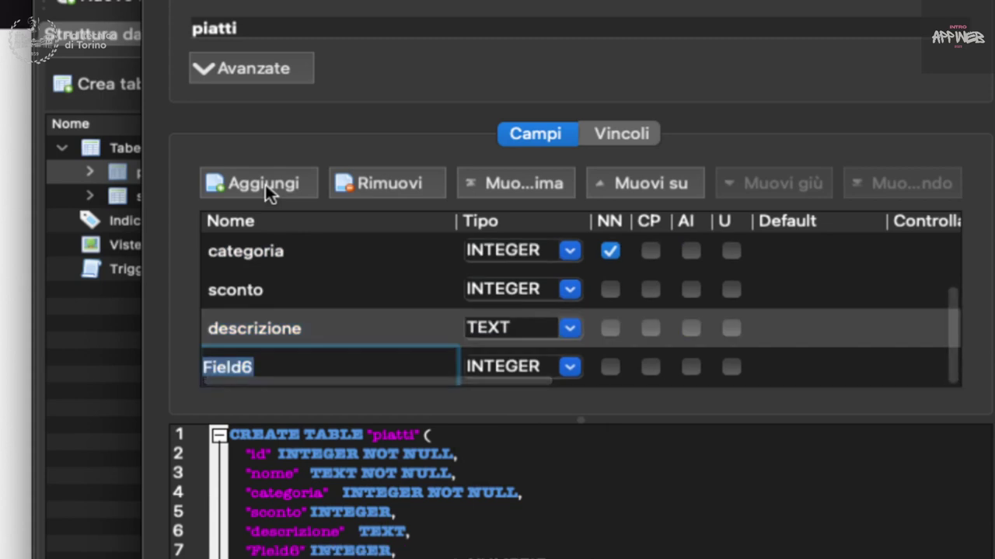
{"action": "type", "text": "prezzo"}
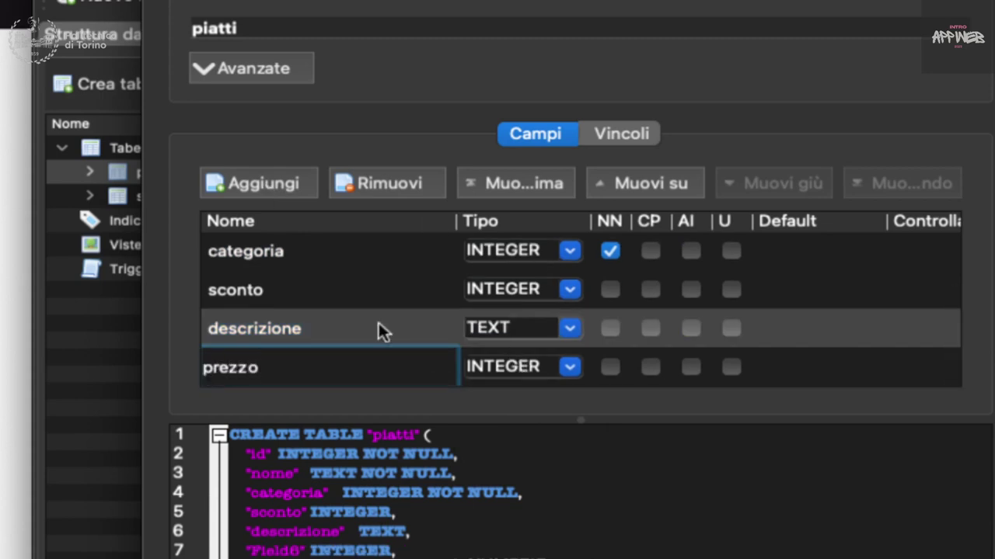
{"action": "left_click", "coordinate": [344, 294]}
{"action": "scroll", "coordinate": [344, 295], "scroll_direction": "up", "scroll_amount": 2}
{"action": "scroll", "coordinate": [344, 294], "scroll_direction": "down", "scroll_amount": 2}
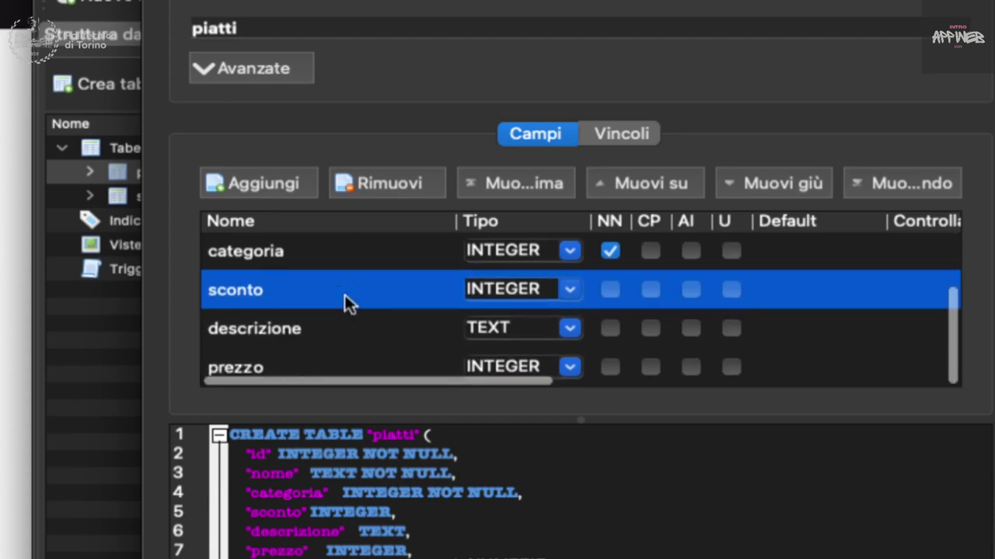
{"action": "left_click", "coordinate": [566, 371]}
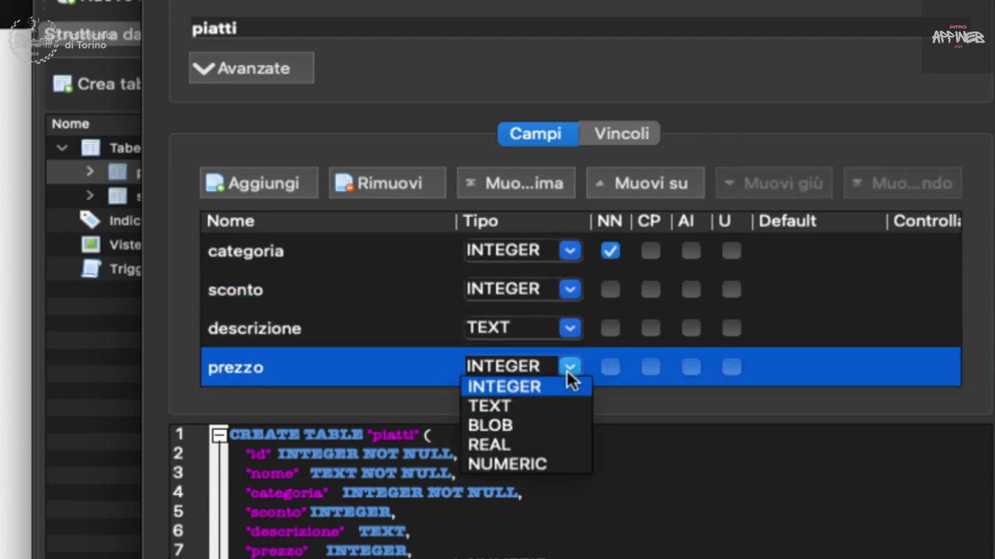
{"action": "left_click", "coordinate": [502, 465]}
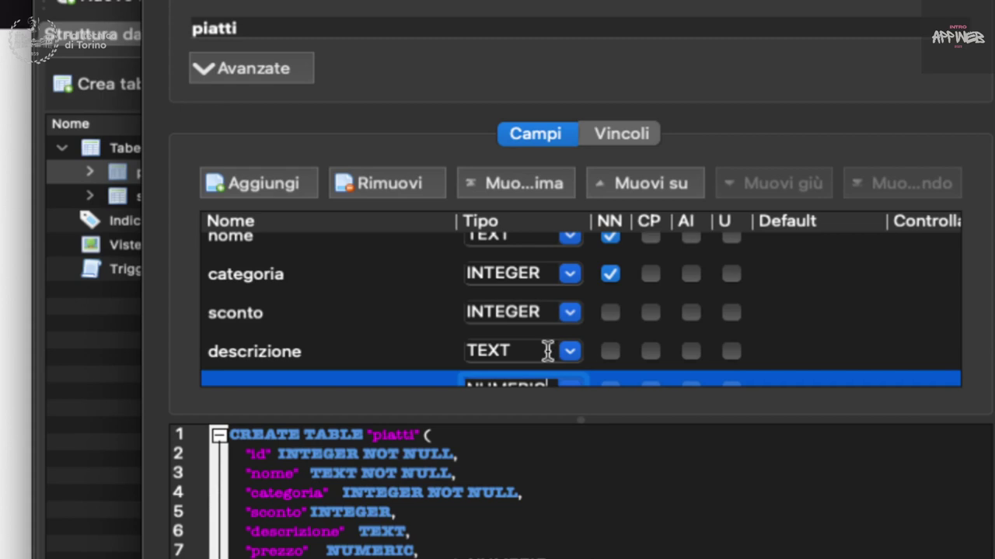
Change the prezzo field's type to REAL.
{"action": "scroll", "coordinate": [533, 334], "scroll_direction": "up", "scroll_amount": 3}
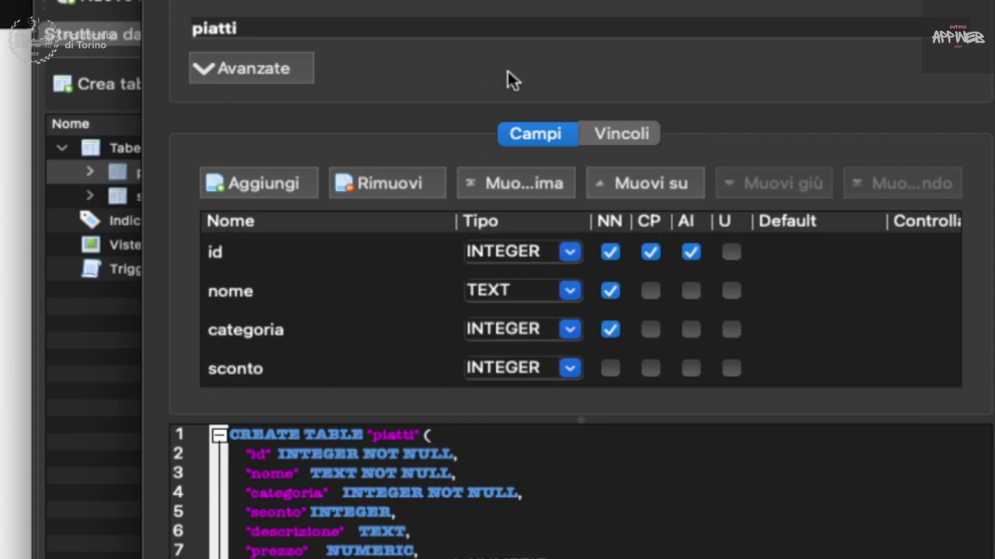
{"action": "scroll", "coordinate": [569, 371], "scroll_direction": "down", "scroll_amount": 2}
{"action": "left_click", "coordinate": [567, 366]}
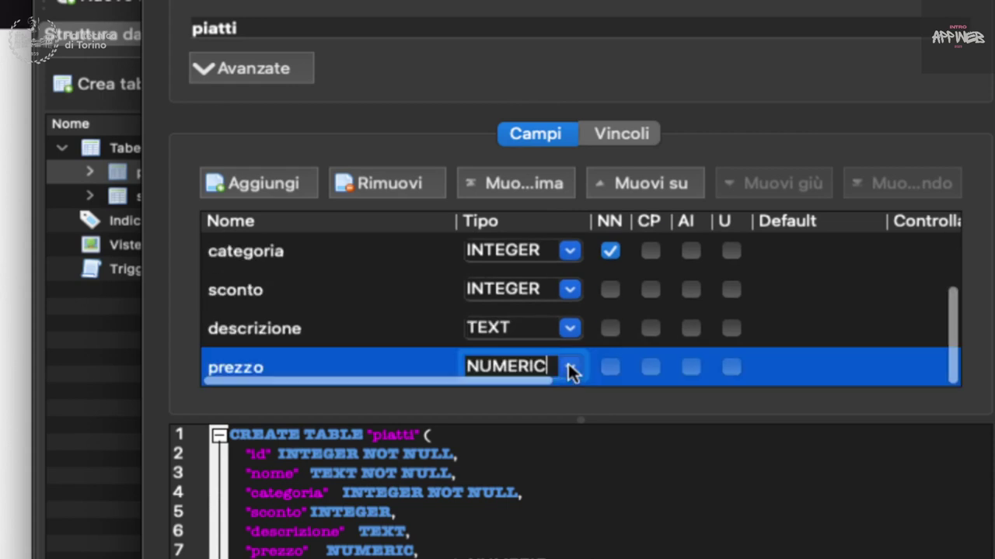
{"action": "scroll", "coordinate": [567, 363], "scroll_direction": "right", "scroll_amount": 10}
{"action": "scroll", "coordinate": [390, 328], "scroll_direction": "left", "scroll_amount": 10}
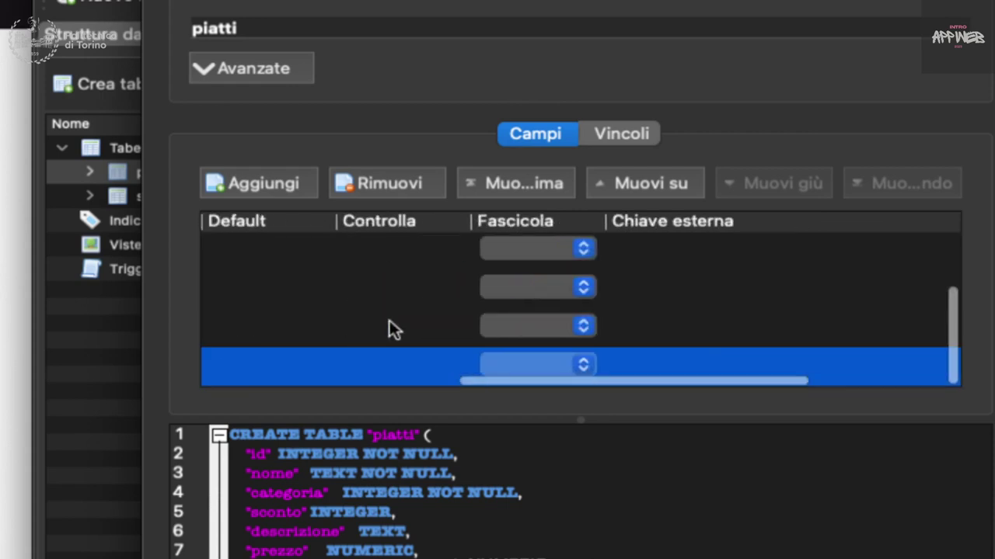
{"action": "left_click", "coordinate": [569, 362]}
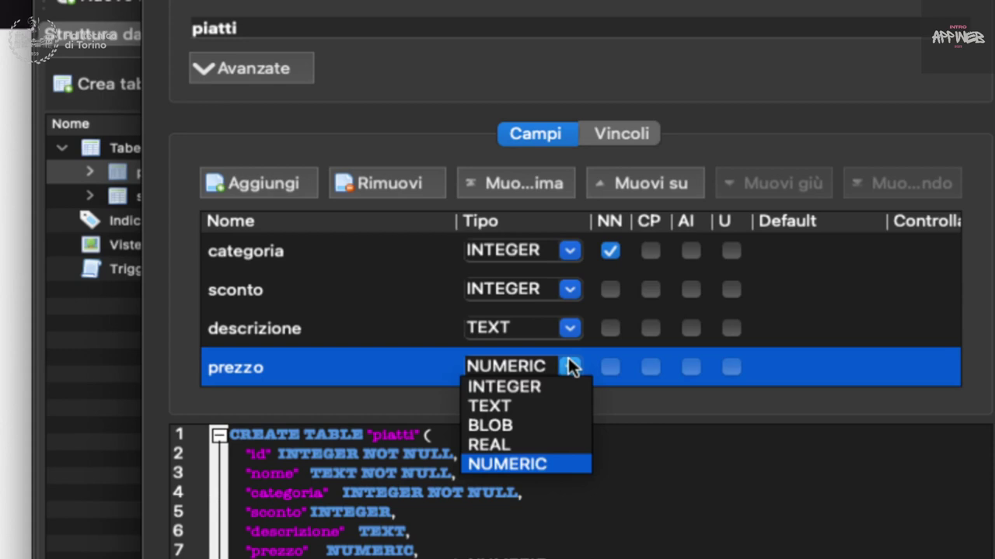
{"action": "left_click", "coordinate": [519, 446]}
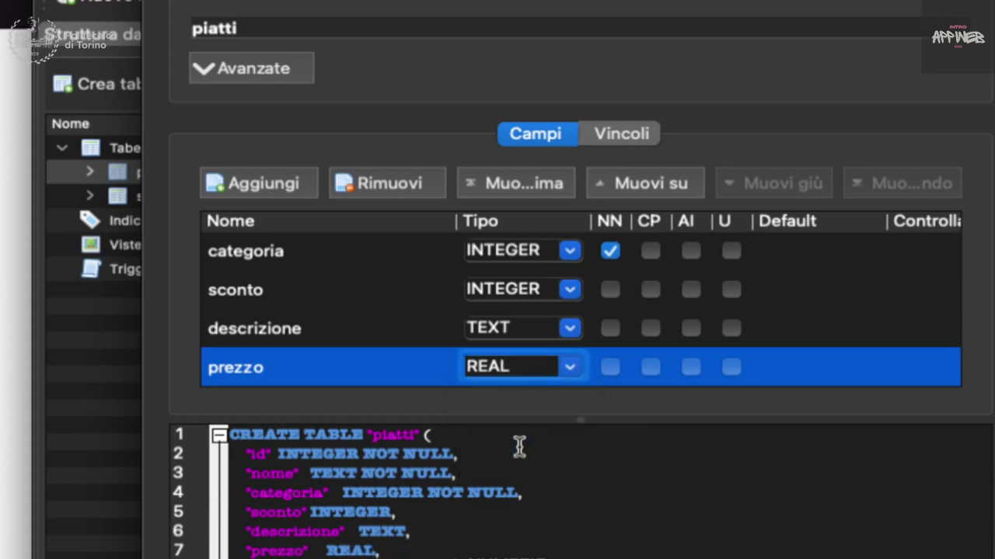
Save the piatti table definition and expand the table's fields in the database structure.
{"action": "left_click", "coordinate": [394, 334]}
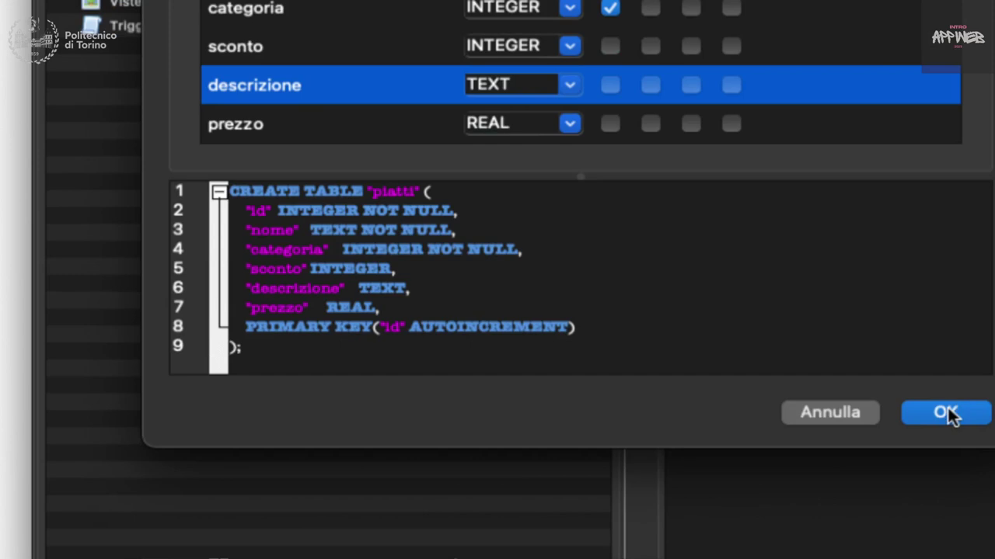
{"action": "left_click", "coordinate": [948, 410]}
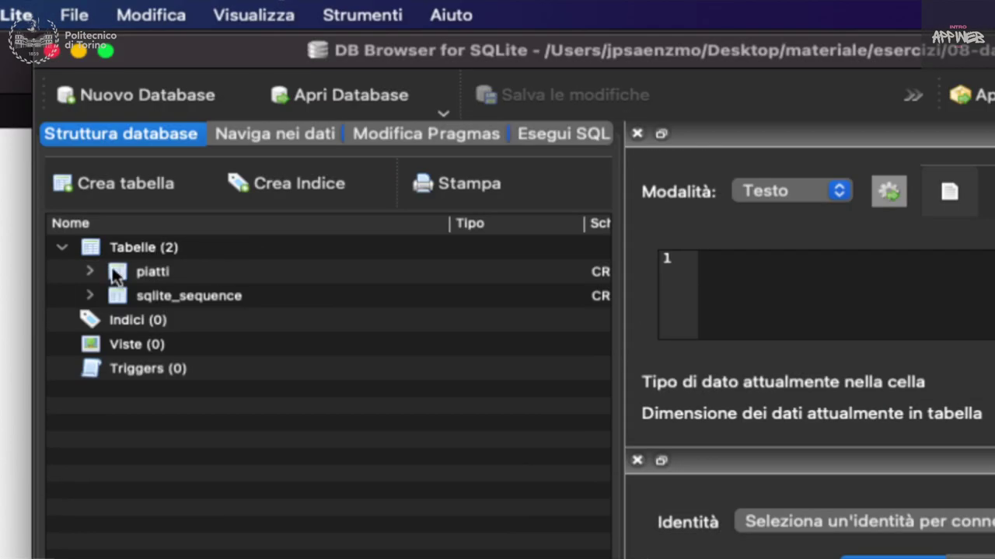
{"action": "left_click", "coordinate": [90, 272]}
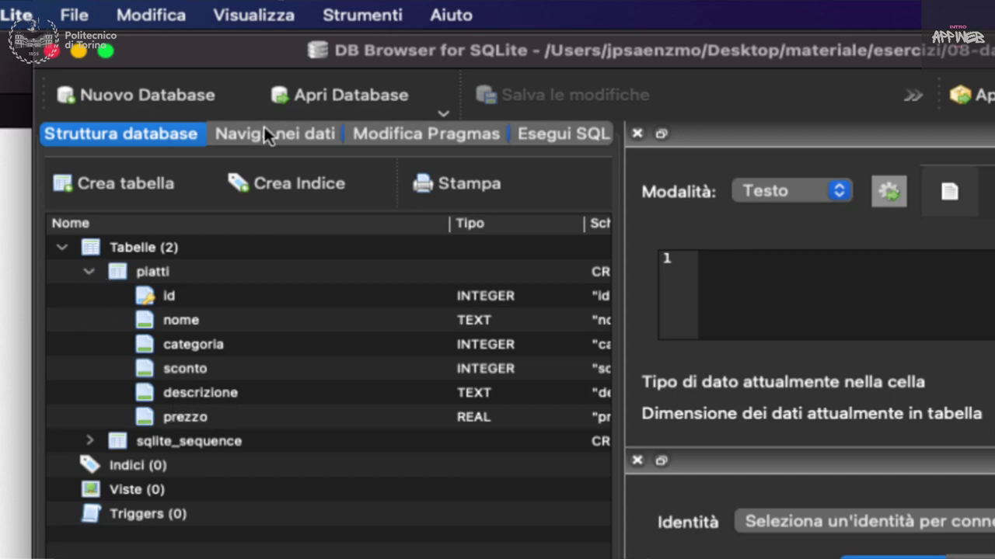
Close DB Browser for SQLite and switch to the 08-database project in Visual Studio Code.
{"action": "left_click", "coordinate": [50, 51]}
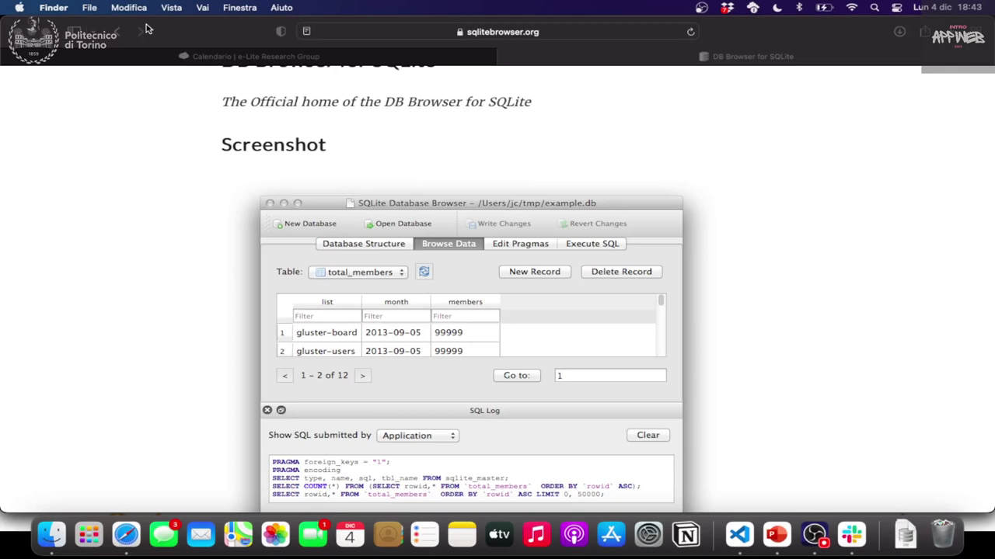
{"action": "key", "text": "ctrl+Up"}
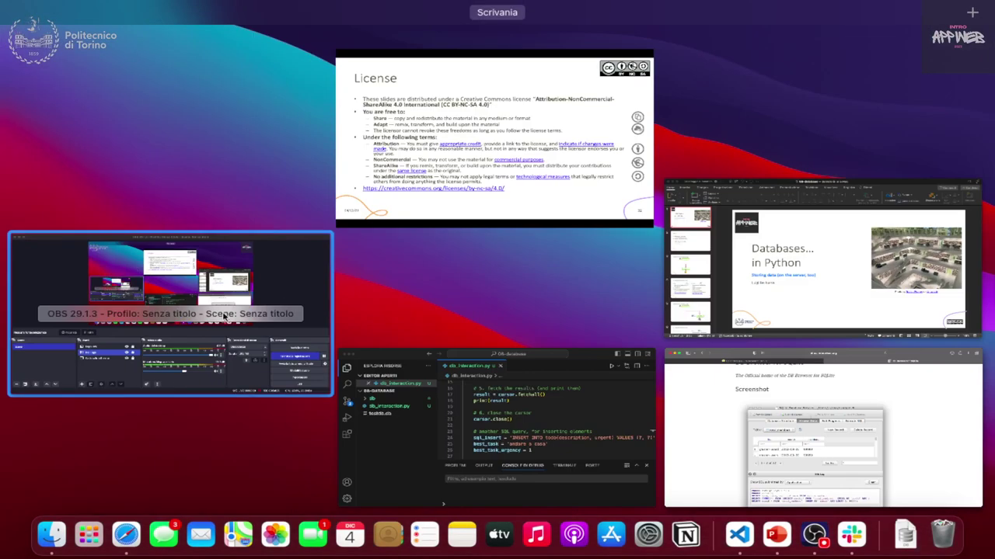
{"action": "left_click", "coordinate": [224, 315]}
{"action": "key", "text": "ctrl+Up"}
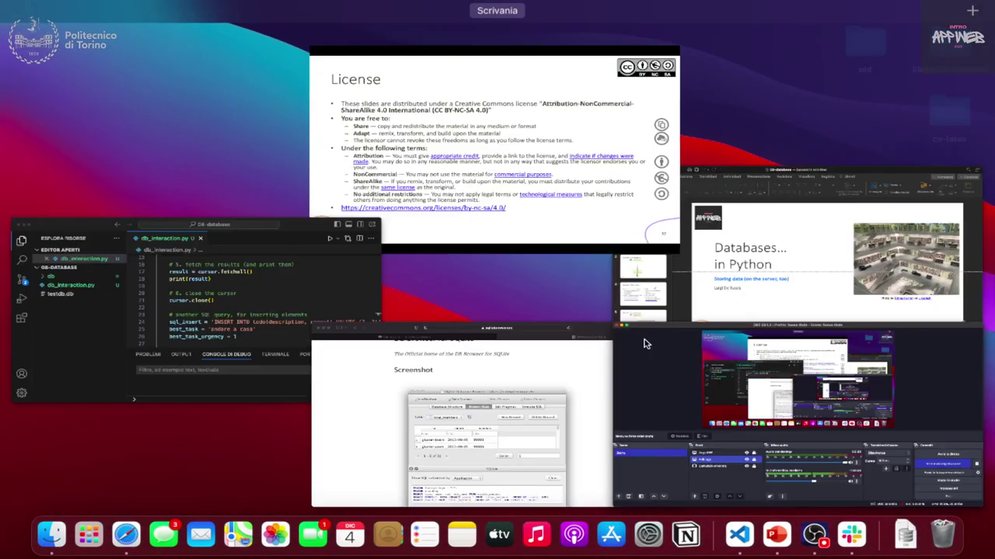
{"action": "left_click", "coordinate": [240, 336]}
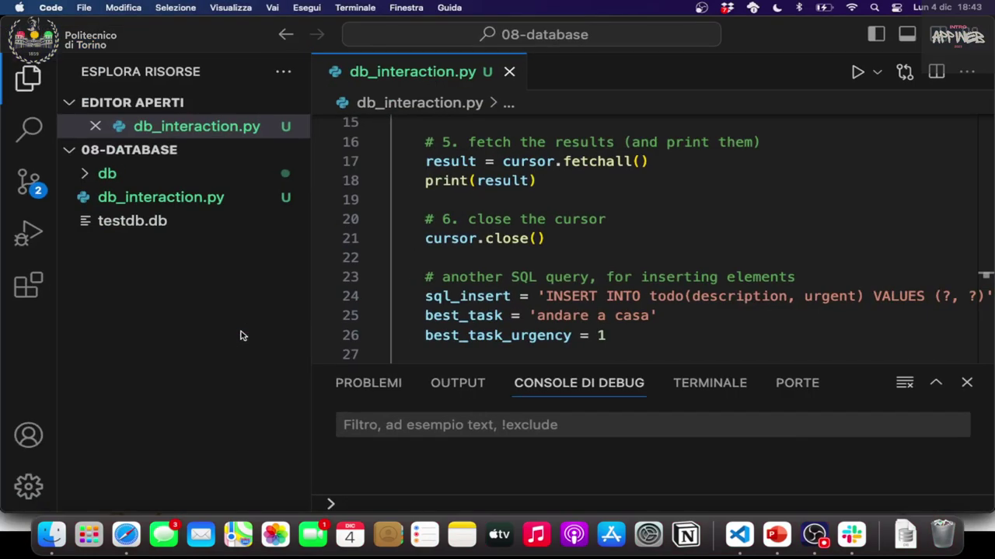
Try to view the testdb.db file from the 08-database project in the text editor.
{"action": "left_click", "coordinate": [132, 221]}
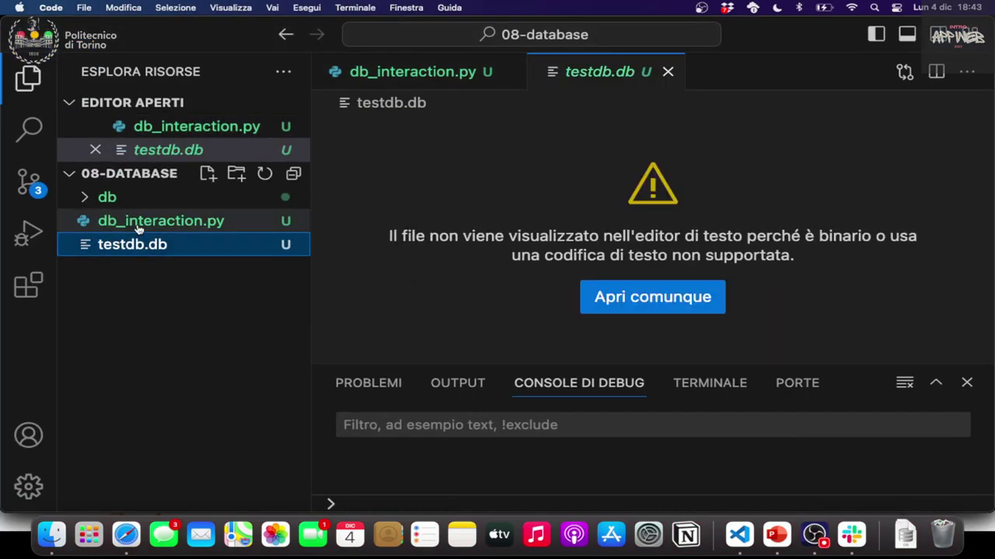
{"action": "left_click", "coordinate": [667, 72]}
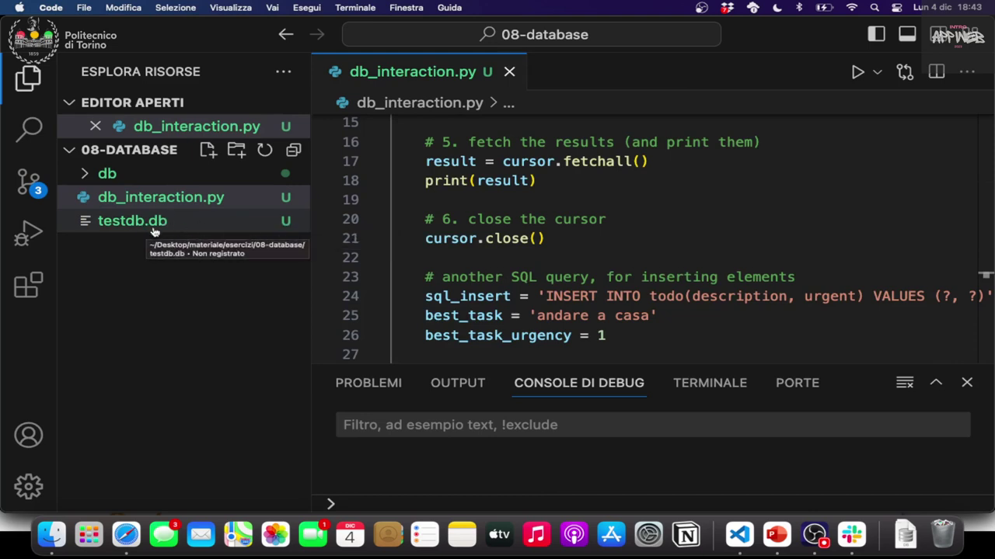
{"action": "key", "text": "ctrl+Up"}
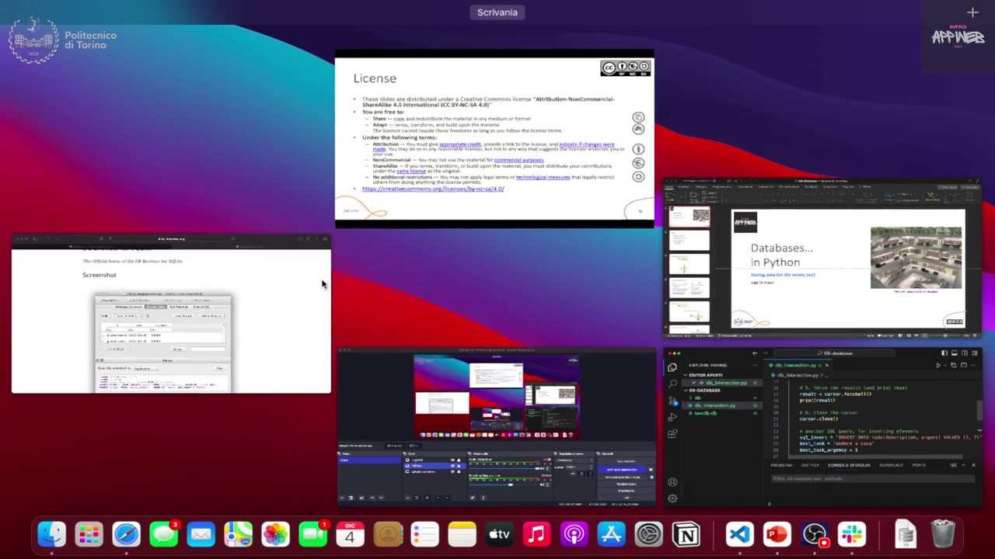
{"action": "key", "text": "ctrl+Up"}
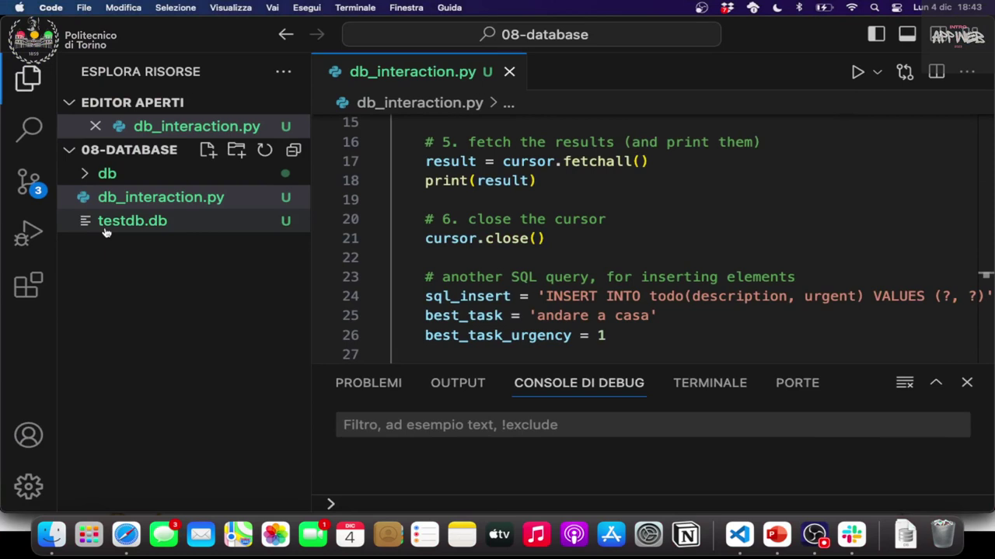
{"action": "left_click", "coordinate": [105, 227]}
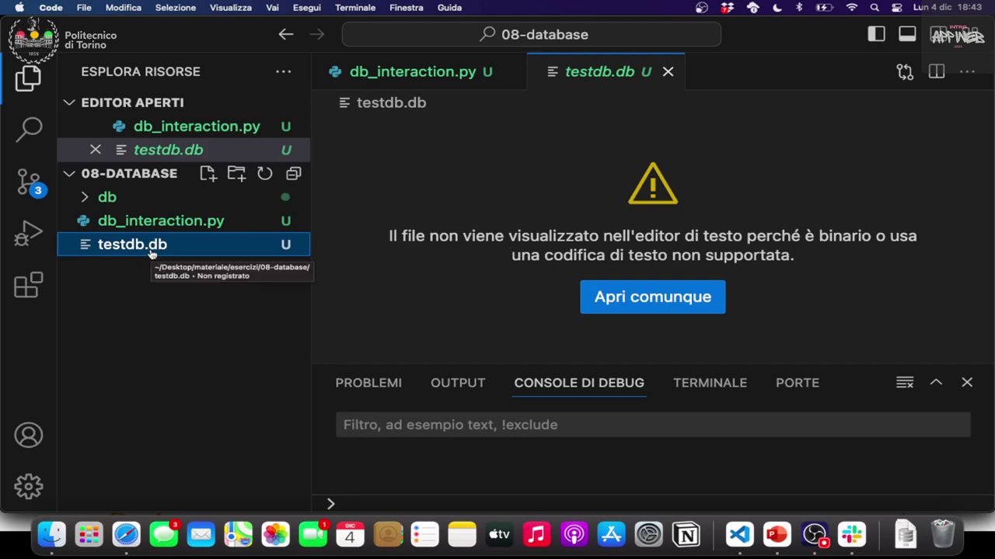
Close the testdb.db file and show the details of the SQLite extension by alexcvzz among the installed extensions.
{"action": "left_click", "coordinate": [28, 286]}
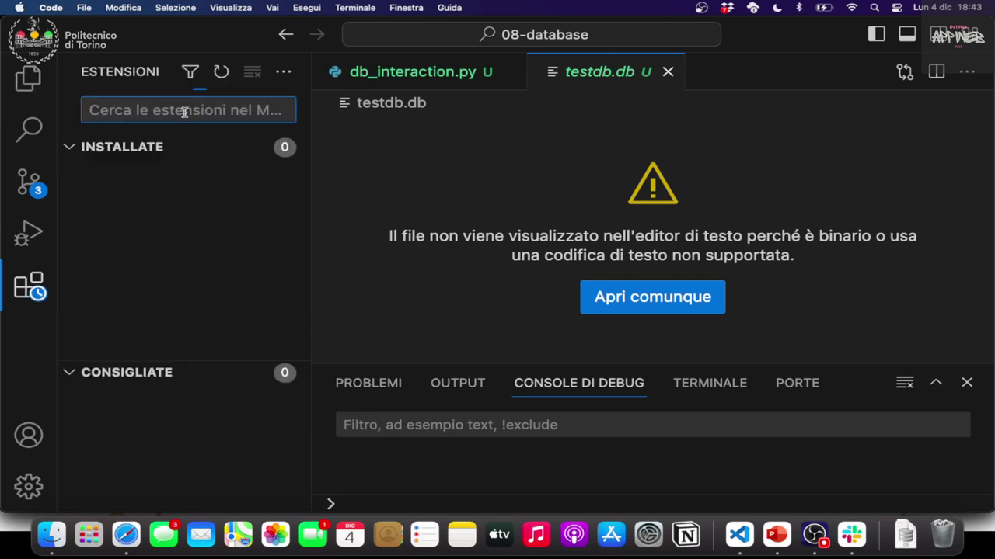
{"action": "left_click", "coordinate": [668, 72]}
{"action": "scroll", "coordinate": [152, 233], "scroll_direction": "down", "scroll_amount": 4}
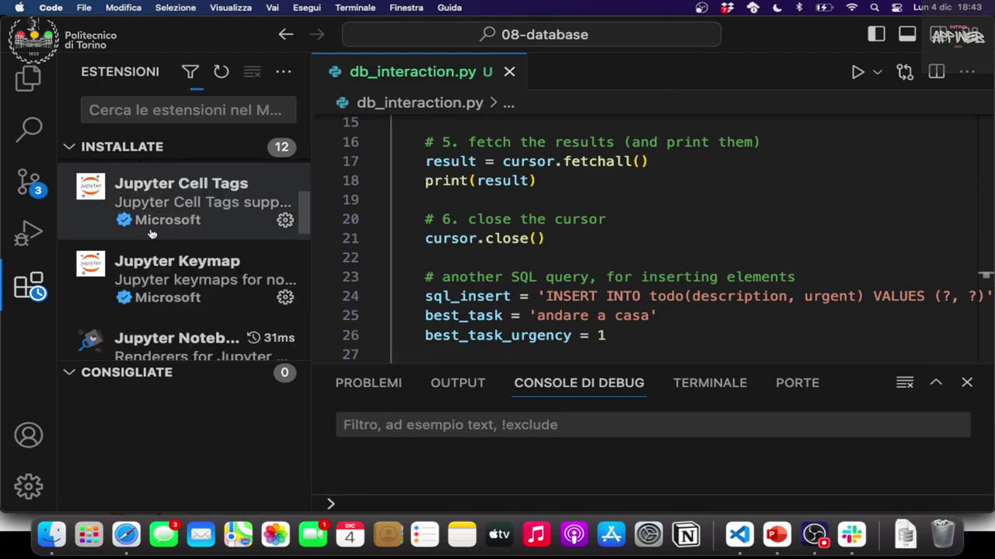
{"action": "scroll", "coordinate": [186, 289], "scroll_direction": "down", "scroll_amount": 6}
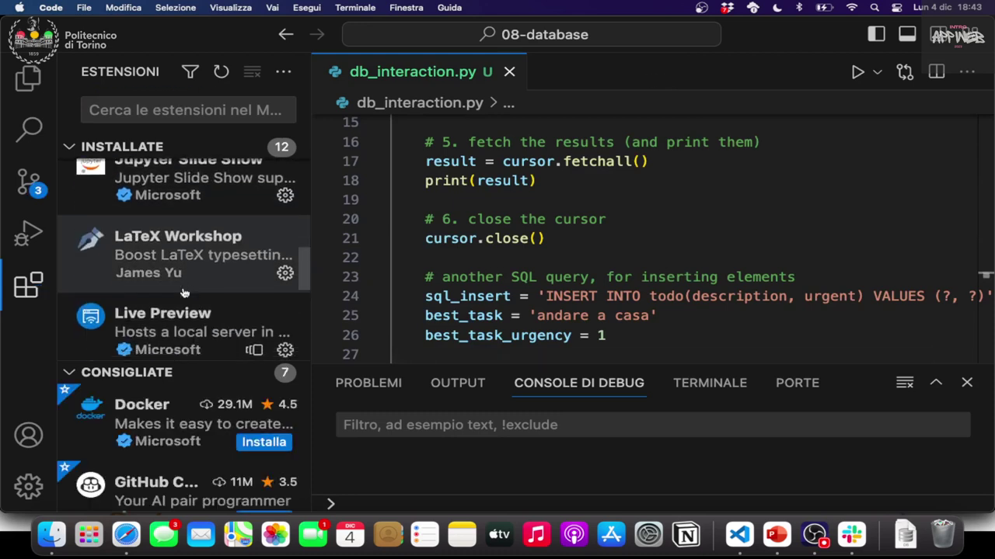
{"action": "scroll", "coordinate": [184, 292], "scroll_direction": "down", "scroll_amount": 6}
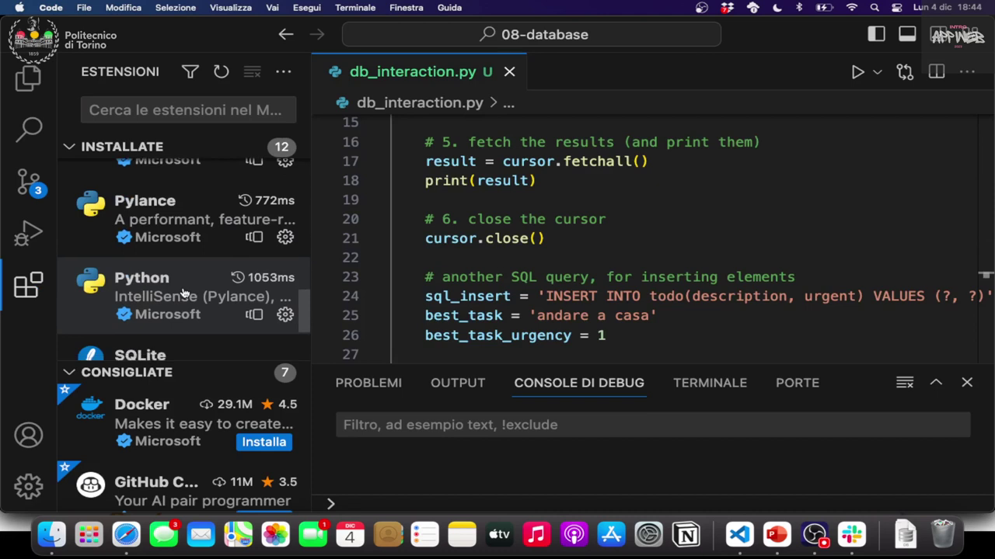
{"action": "scroll", "coordinate": [184, 292], "scroll_direction": "down", "scroll_amount": 3}
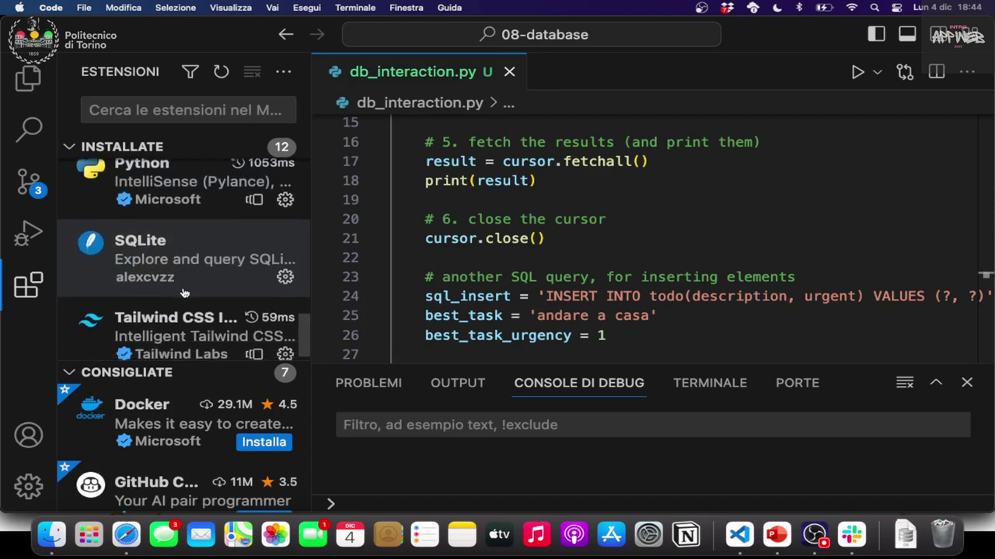
{"action": "left_click", "coordinate": [155, 248]}
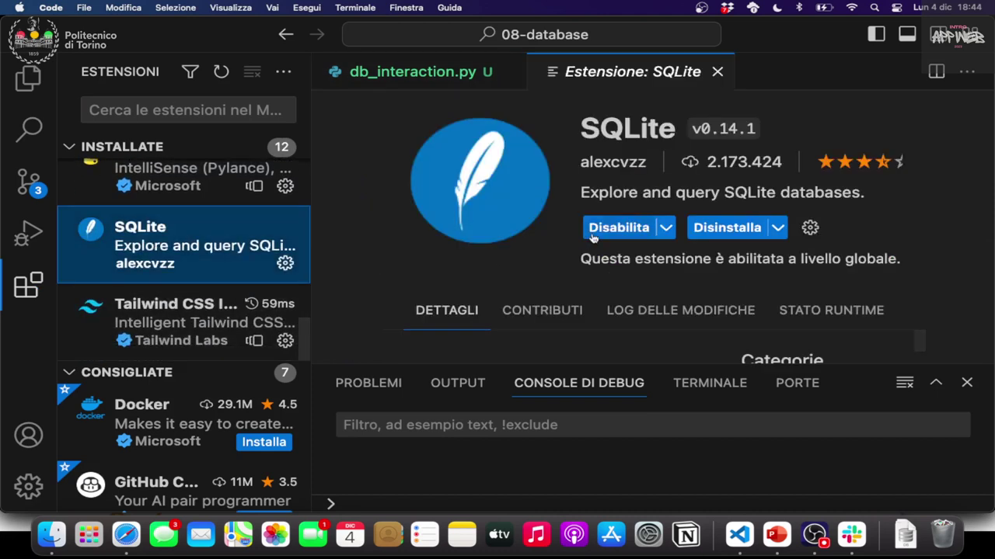